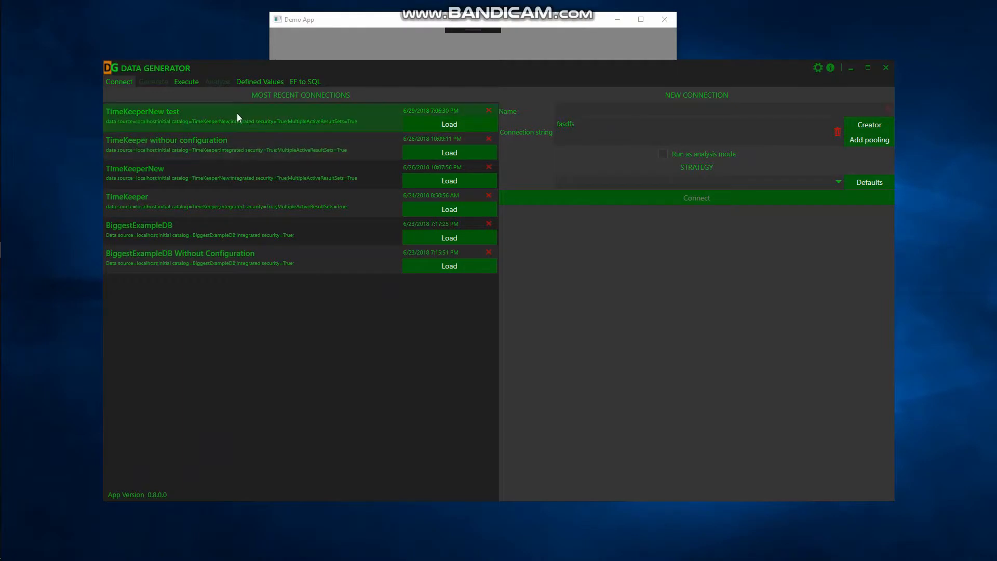
Connect to the database with the saved "TimeKeeperNew test" connection and look through its table list.
left_click(237, 113)
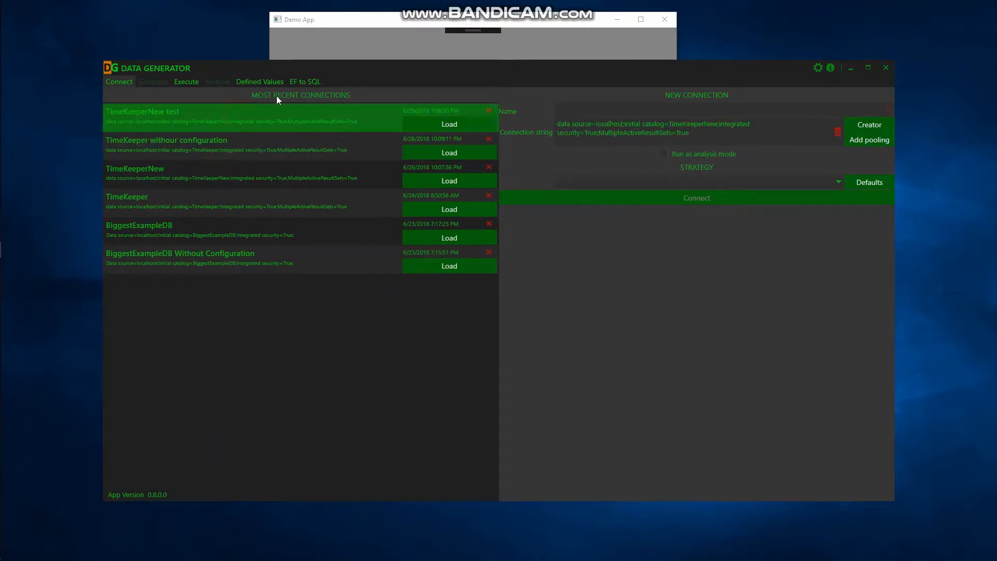
left_click(431, 126)
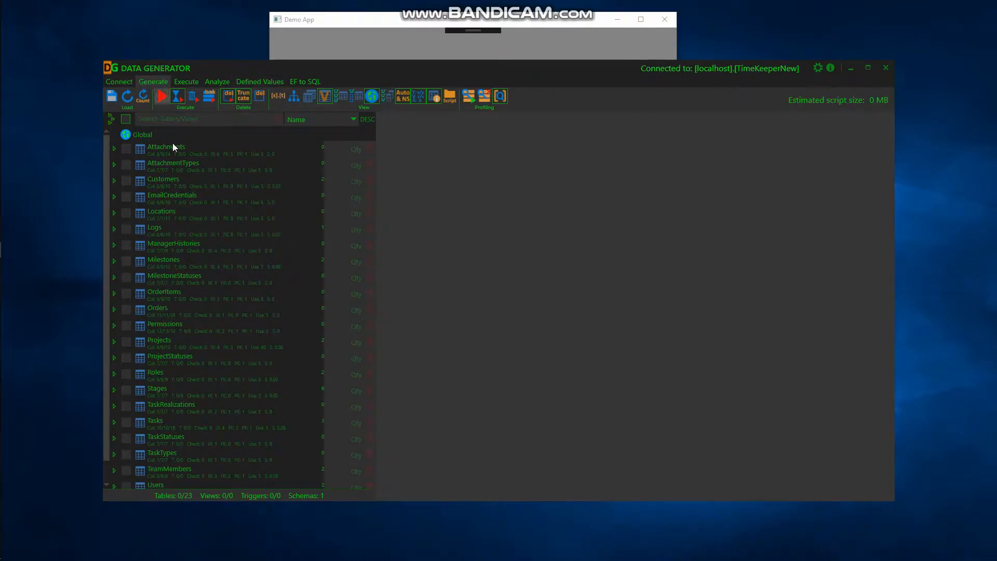
left_click(176, 164)
scroll(184, 254, "down", 2)
scroll(218, 426, "up", 2)
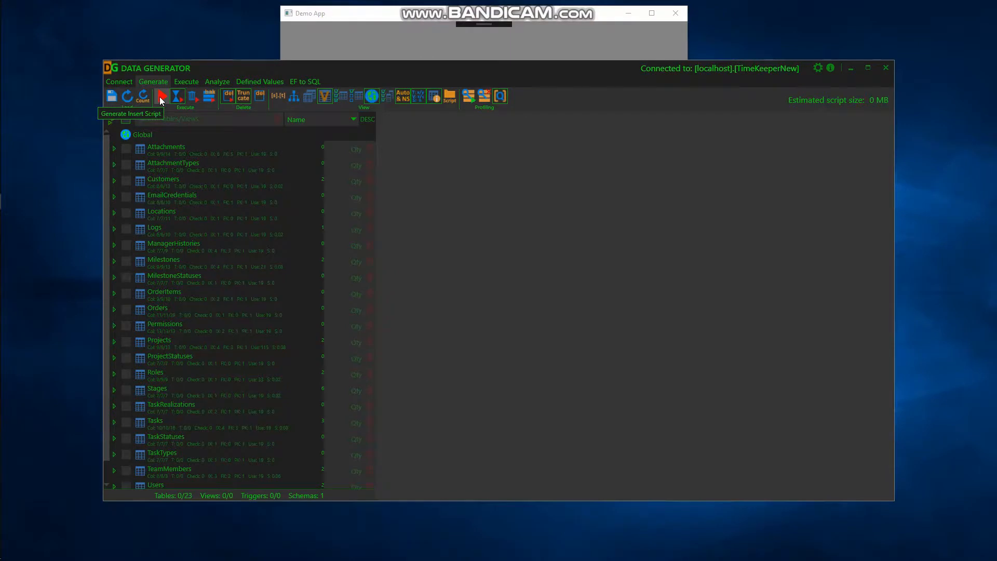
Start profiling the database and open the Search Projects feature in the Demo App.
left_click(468, 95)
left_click(395, 45)
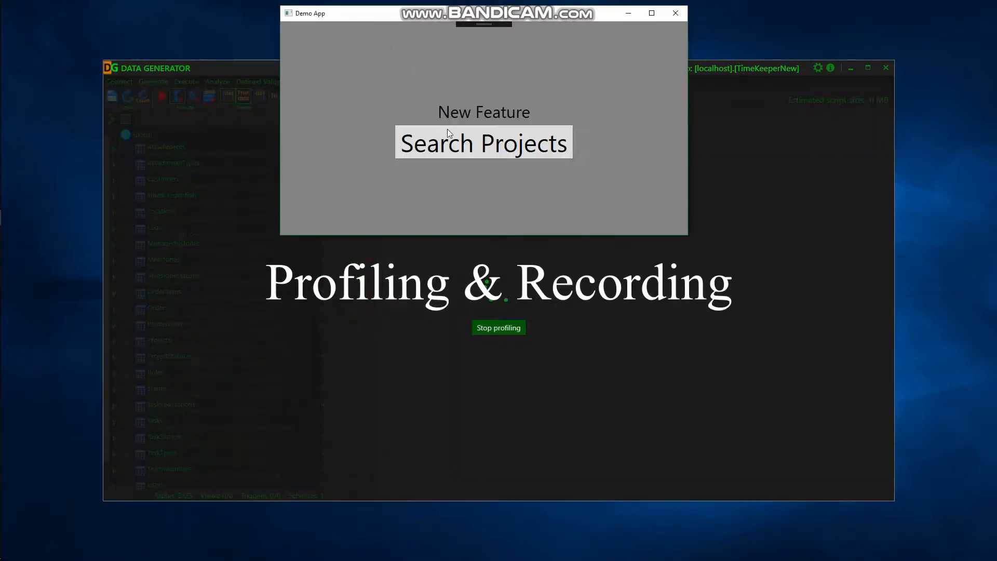
left_click(445, 146)
Search the projects for the manager "a".
left_click(338, 32)
type("a")
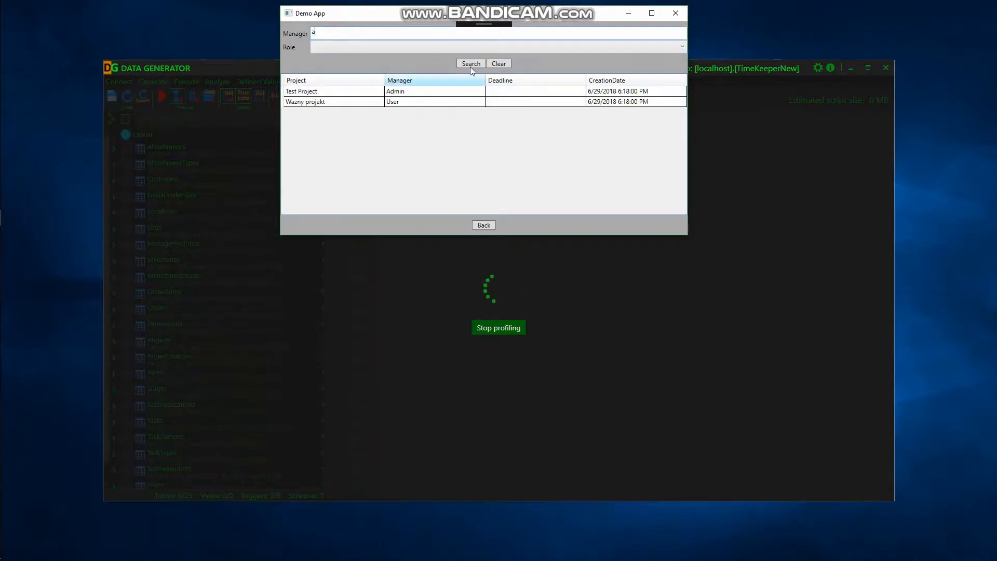
left_click(470, 64)
Repeat the project search with the role Guest added and clear the search criteria.
left_click(366, 47)
left_click(339, 76)
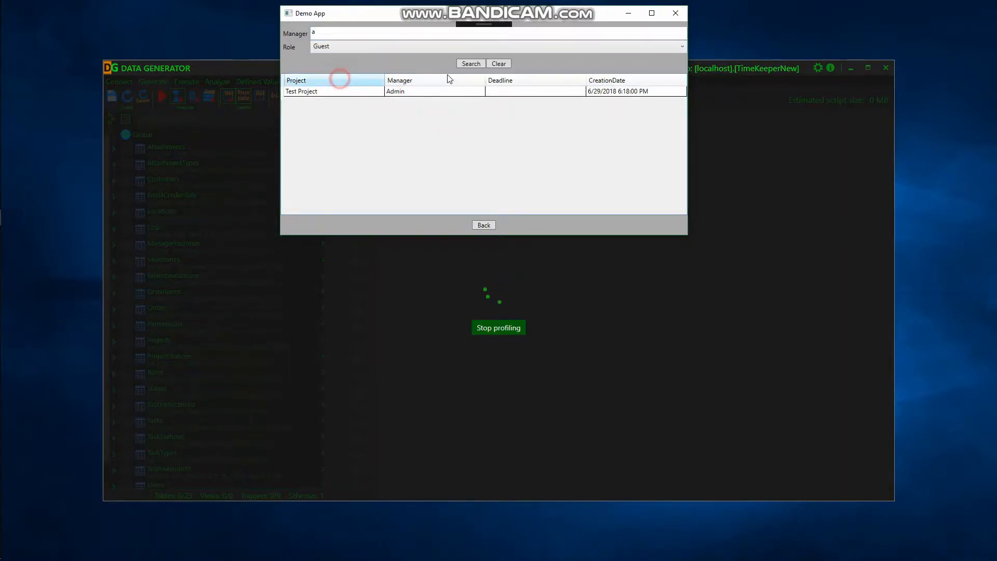
left_click(473, 64)
left_click(497, 63)
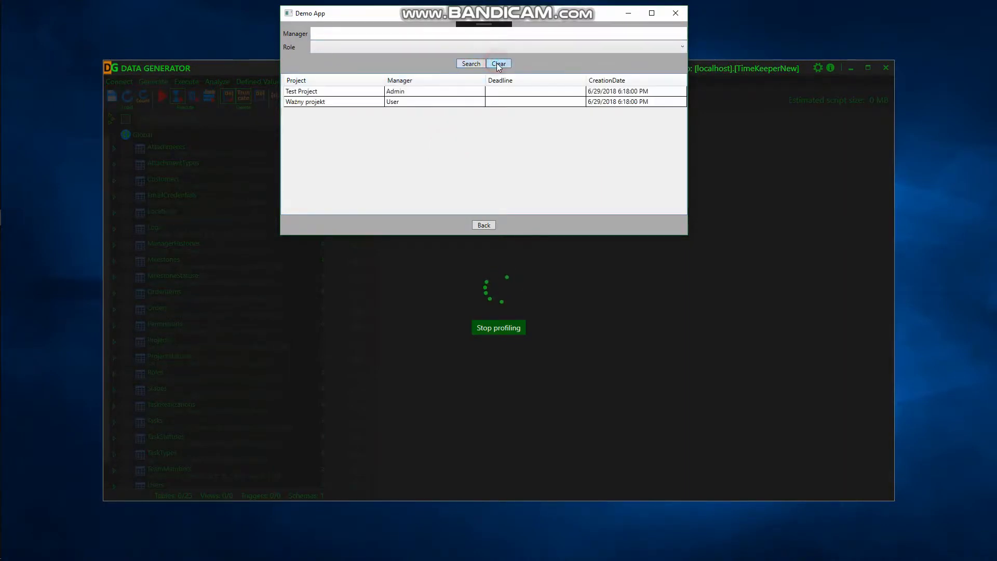
Stop profiling in Data Generator and view the statements of the first two recorded queries.
left_click(502, 330)
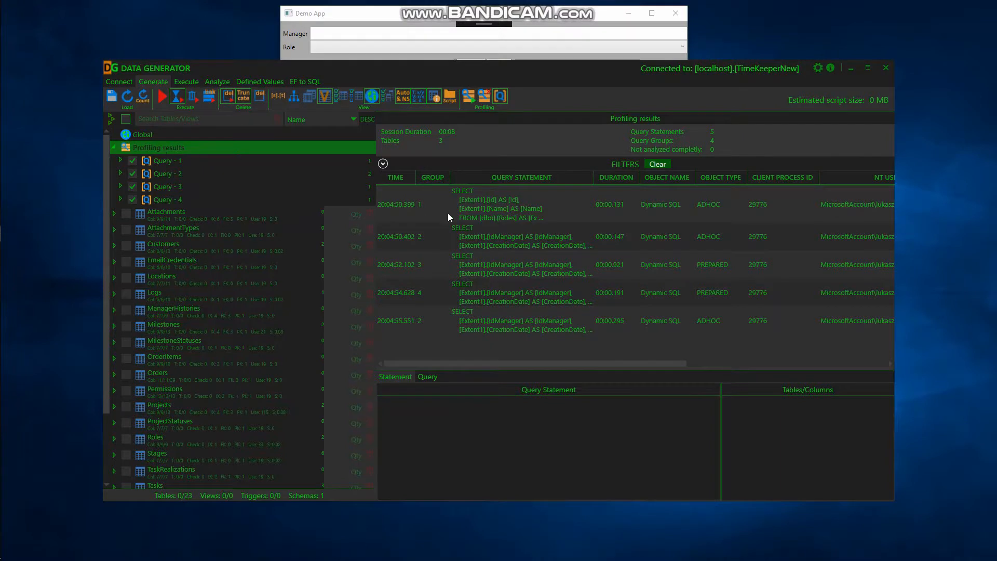
left_click(491, 211)
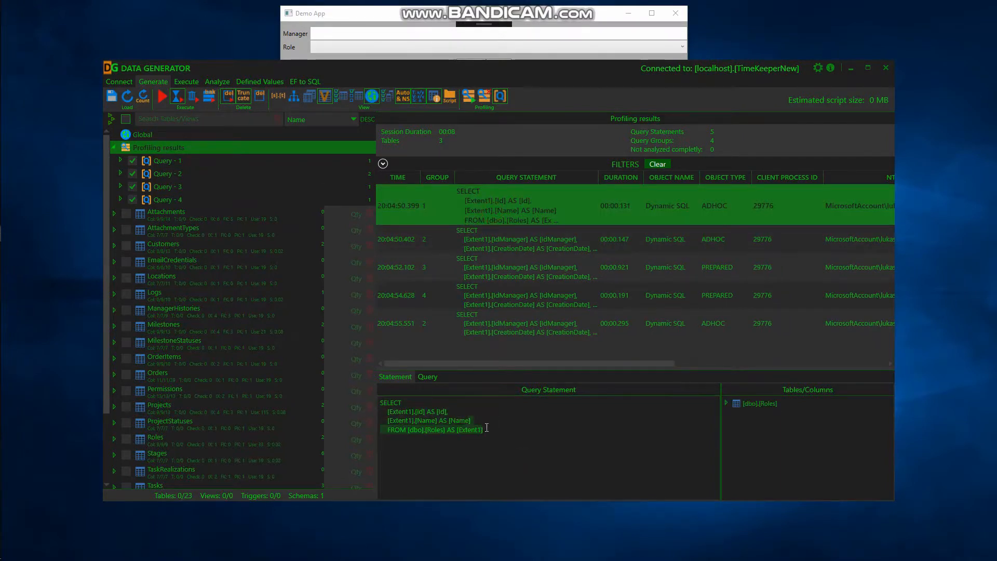
left_click(505, 236)
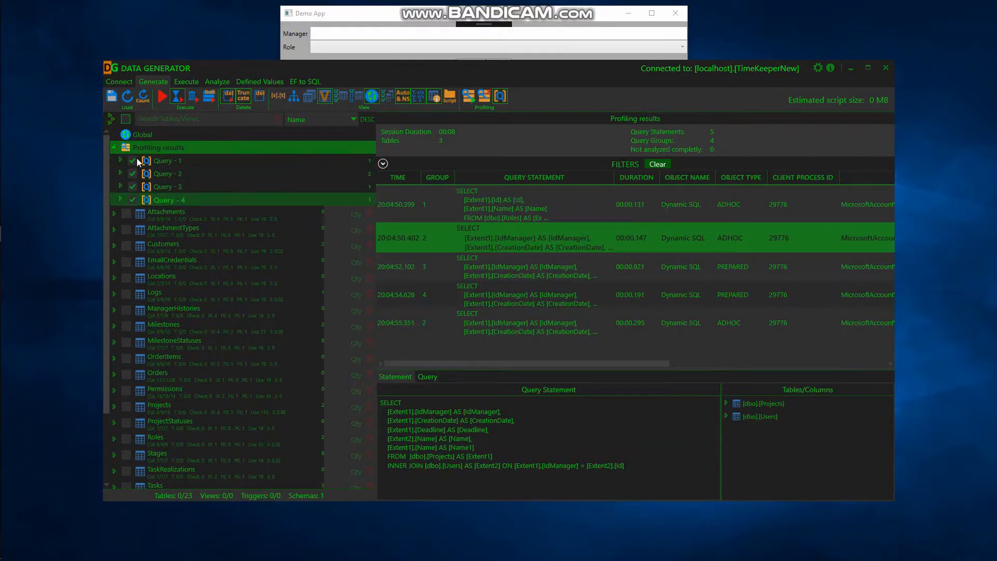
Expand Query - 1 and Query - 2 in the profiling results and include the Roles table with 100 rows.
left_click(119, 159)
left_click(120, 186)
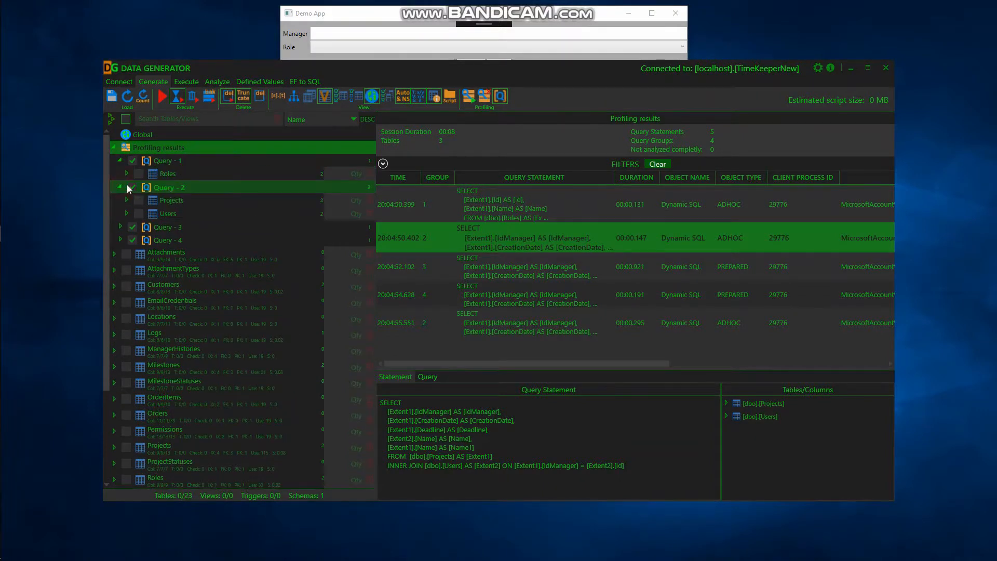
left_click(185, 173)
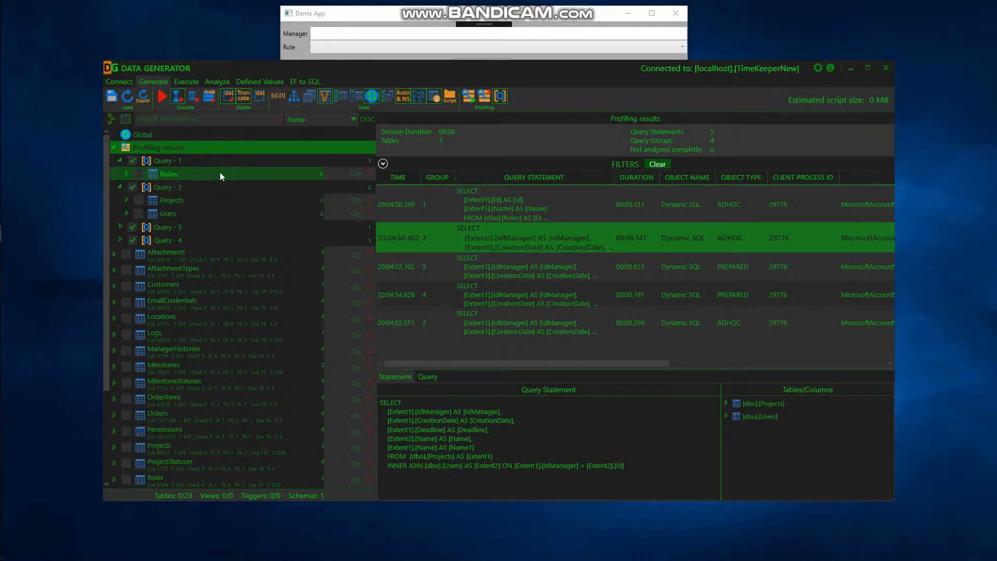
left_click(147, 203)
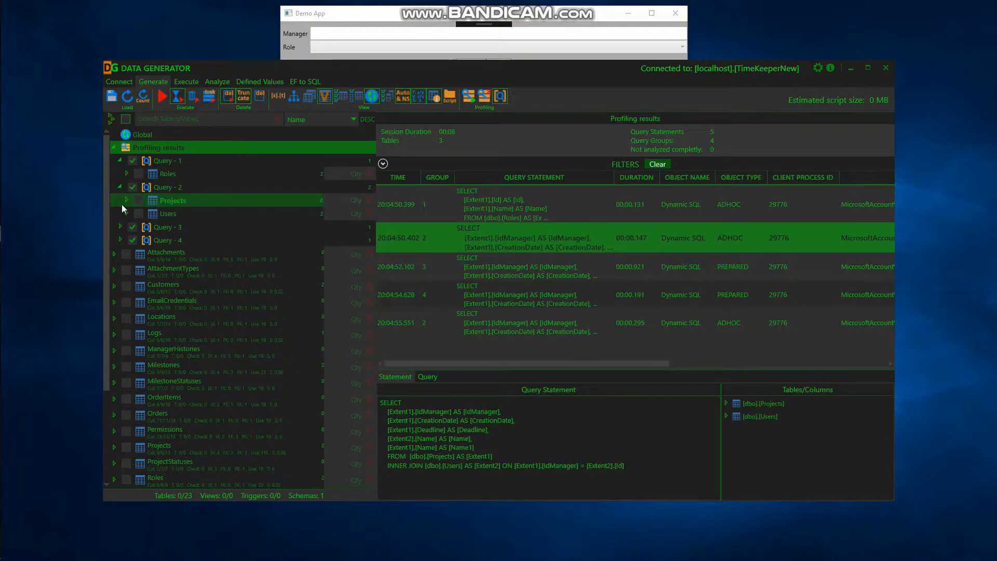
left_click(141, 176)
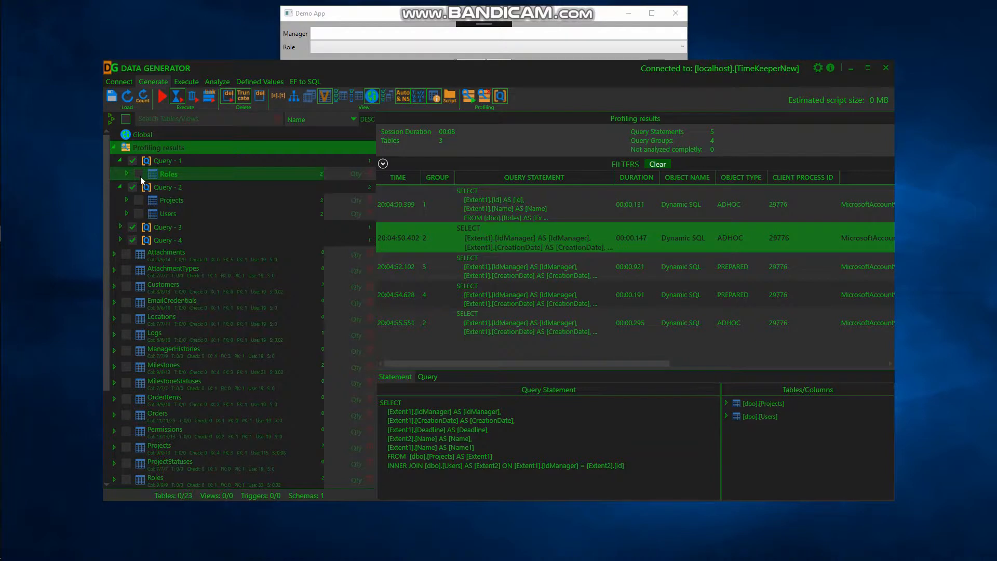
left_click(331, 173)
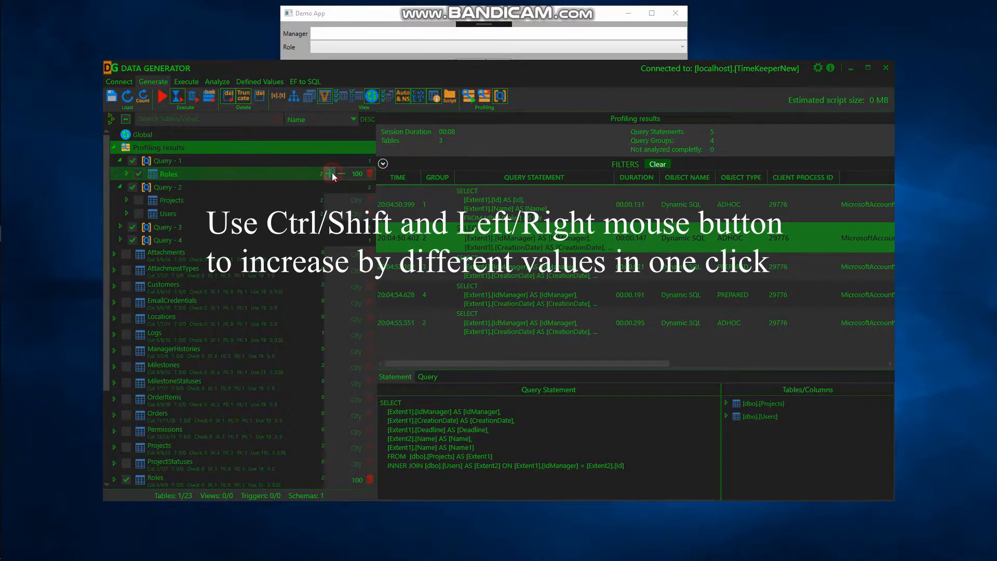
Open the Projects table under Query - 2, list its columns and view the generator settings of the Name column.
left_click(193, 200)
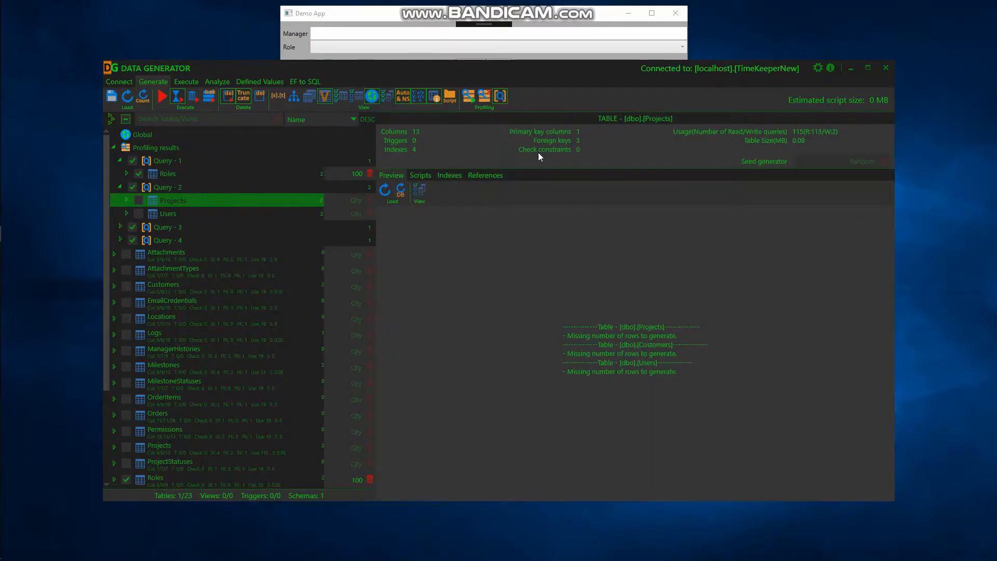
left_click(127, 199)
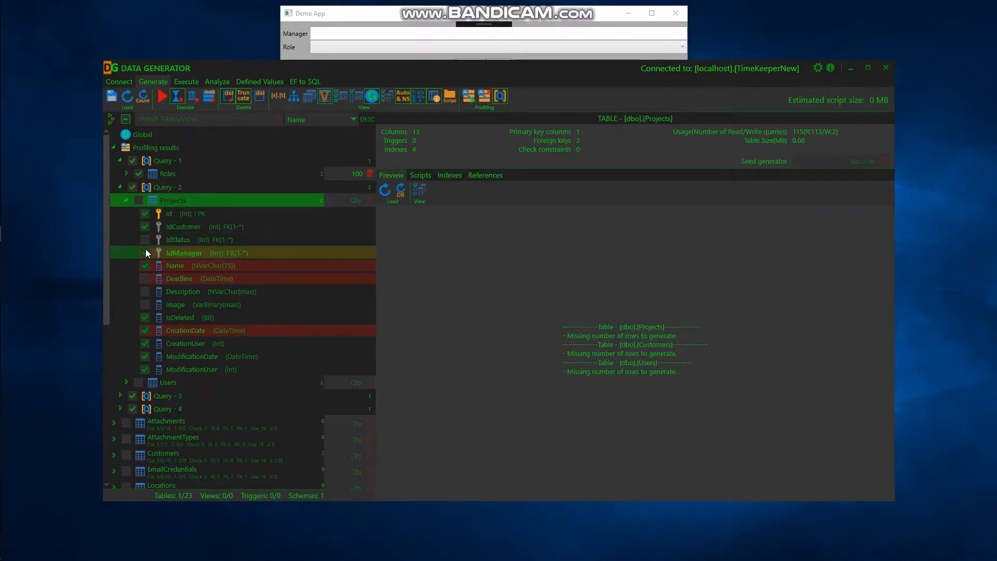
left_click(172, 267)
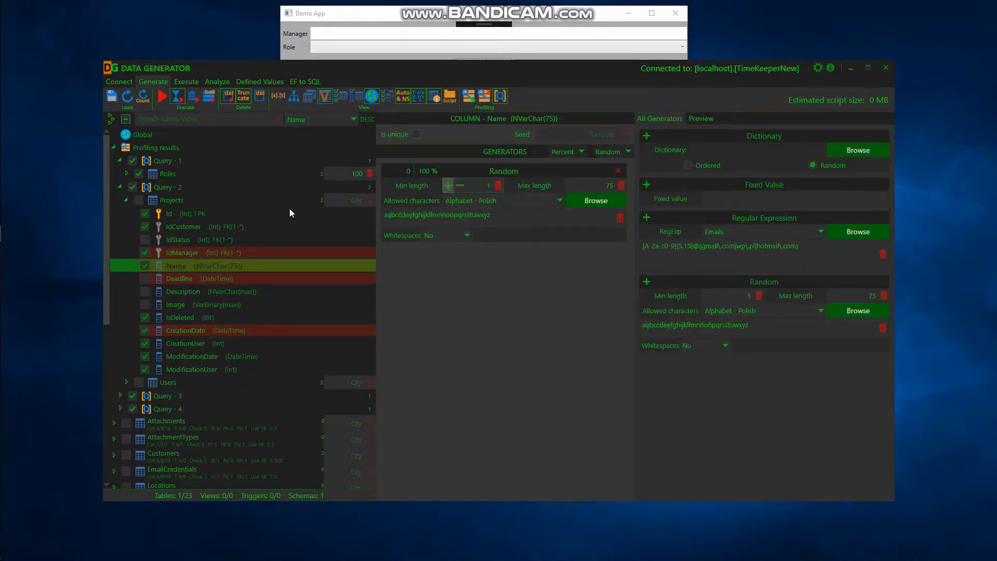
Include the Projects table and the missing Customers and Users tables for generation with 100000 rows each.
left_click(330, 199)
type("100000")
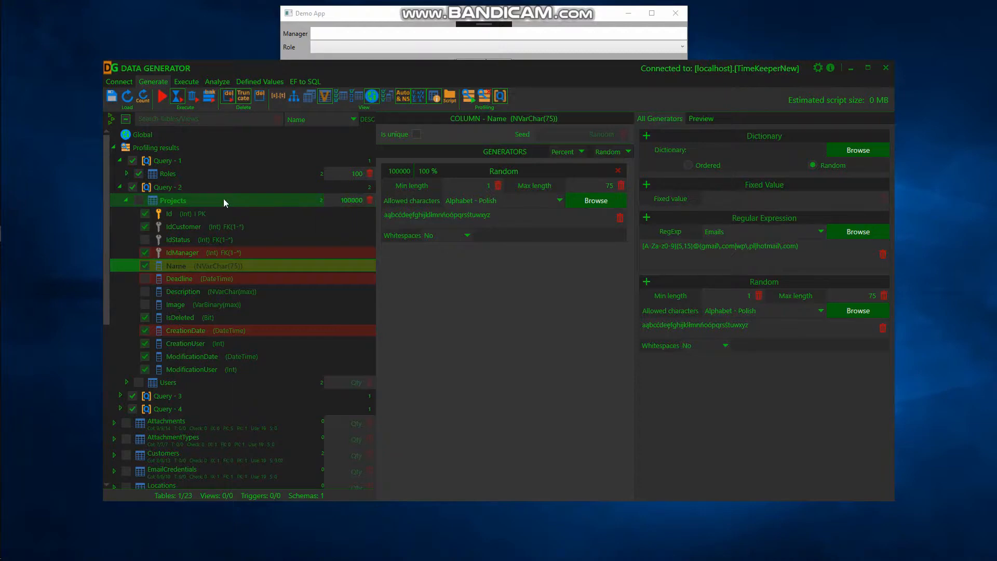
left_click(139, 200)
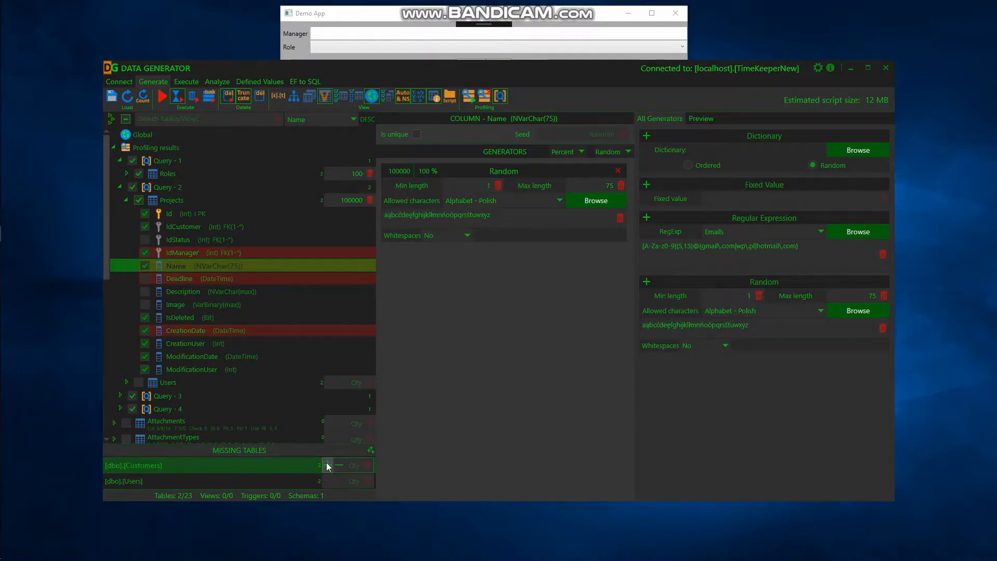
left_click(327, 479)
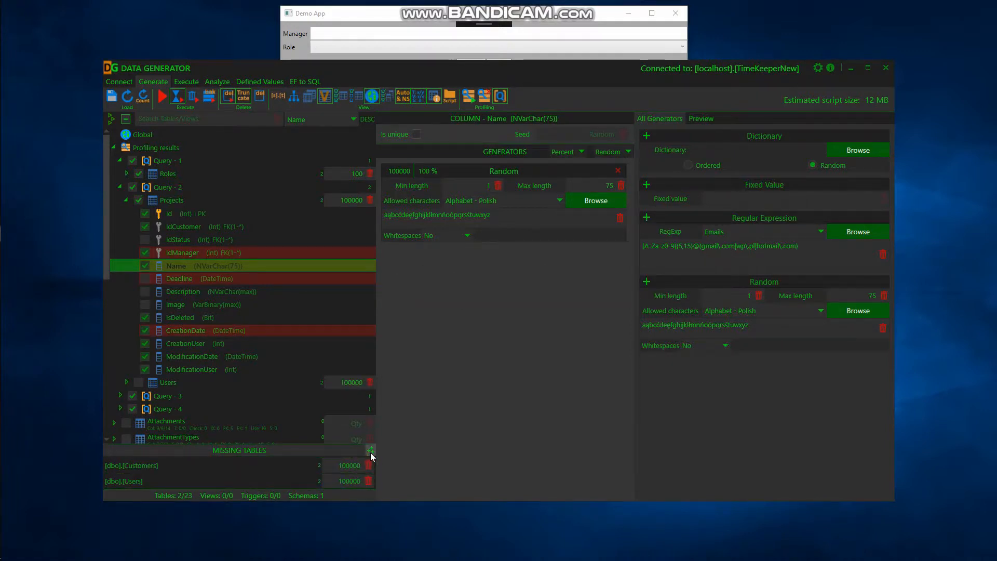
left_click(370, 450)
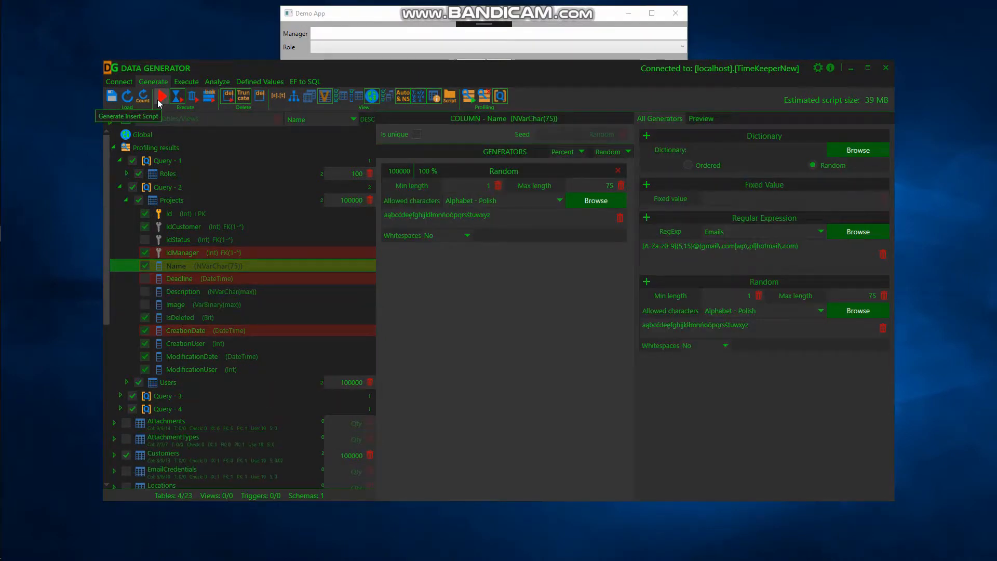
Include the Locations and TaskTypes tables for generation with 100000 rows each.
scroll(197, 322, "down", 4)
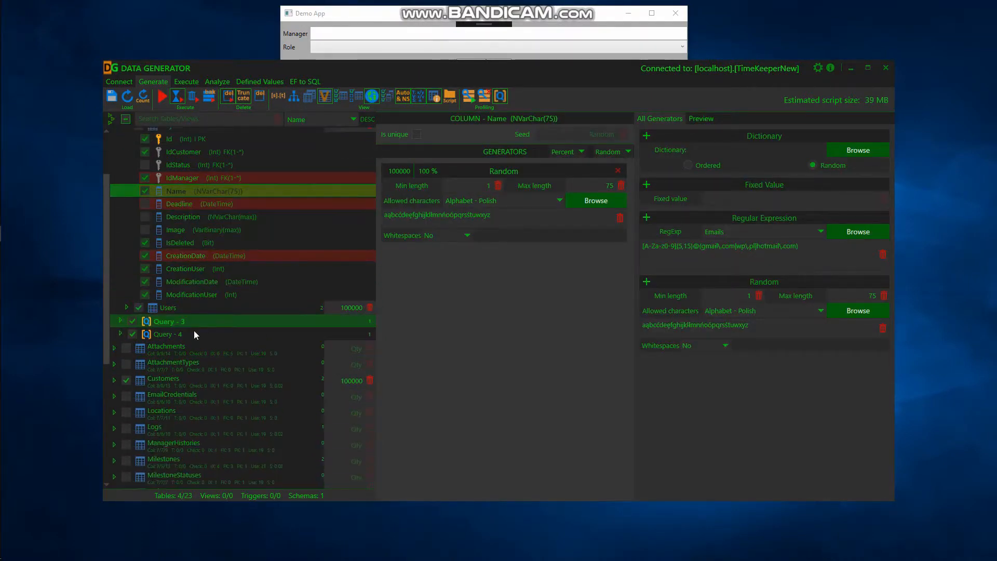
left_click(127, 337)
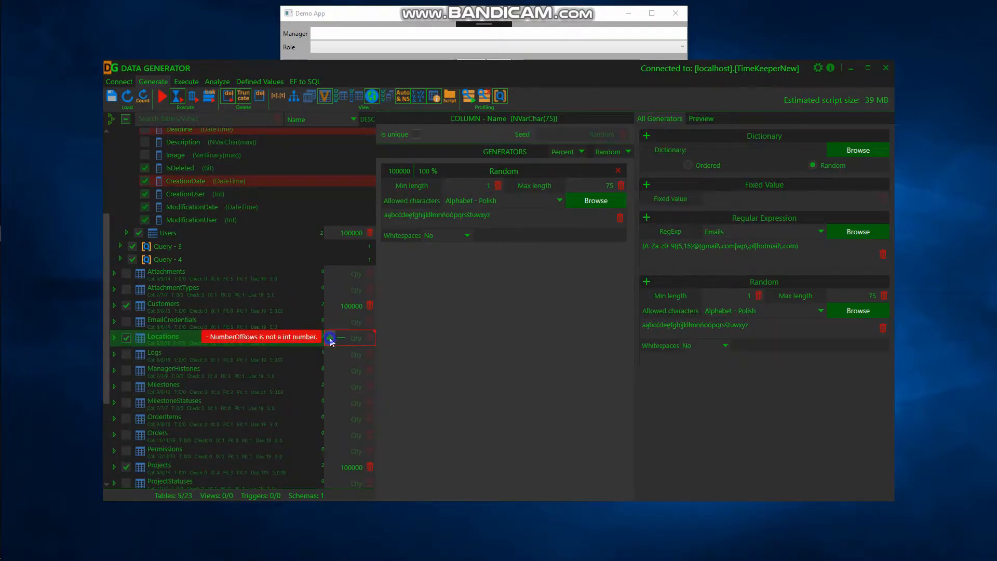
scroll(188, 394, "down", 4)
left_click(127, 431)
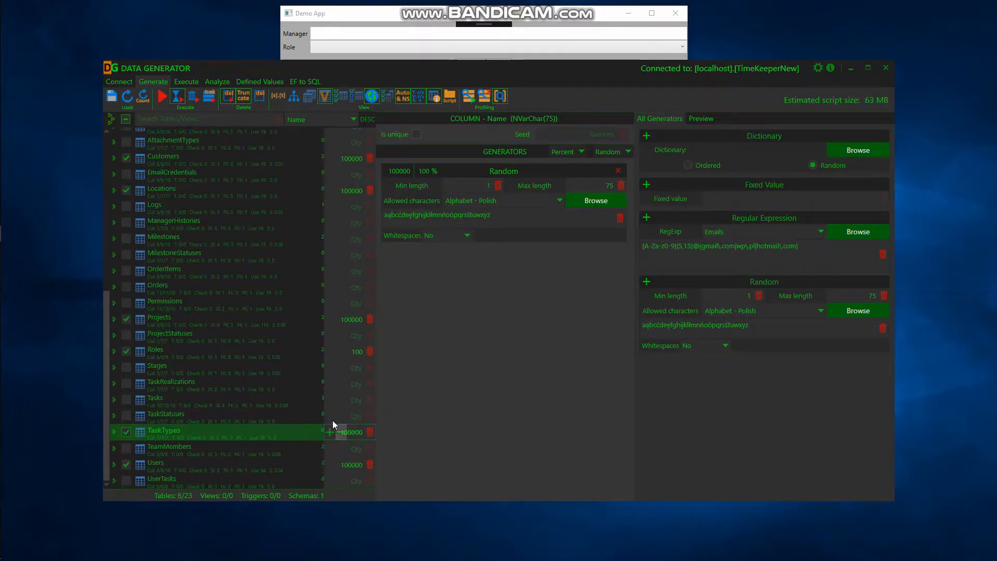
Show only the selected tables and open the Users table with its data preview and column list.
left_click(341, 94)
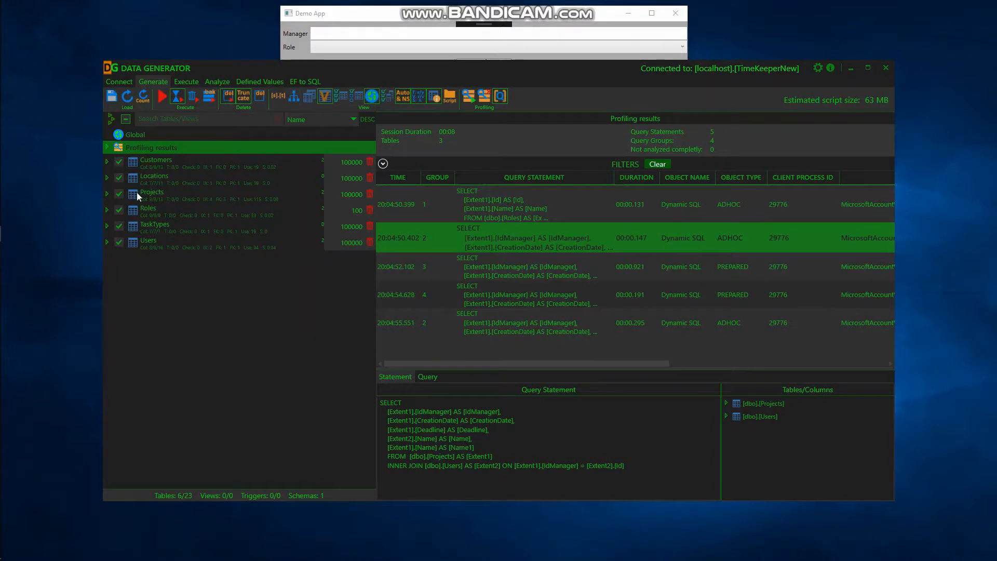
left_click(160, 242)
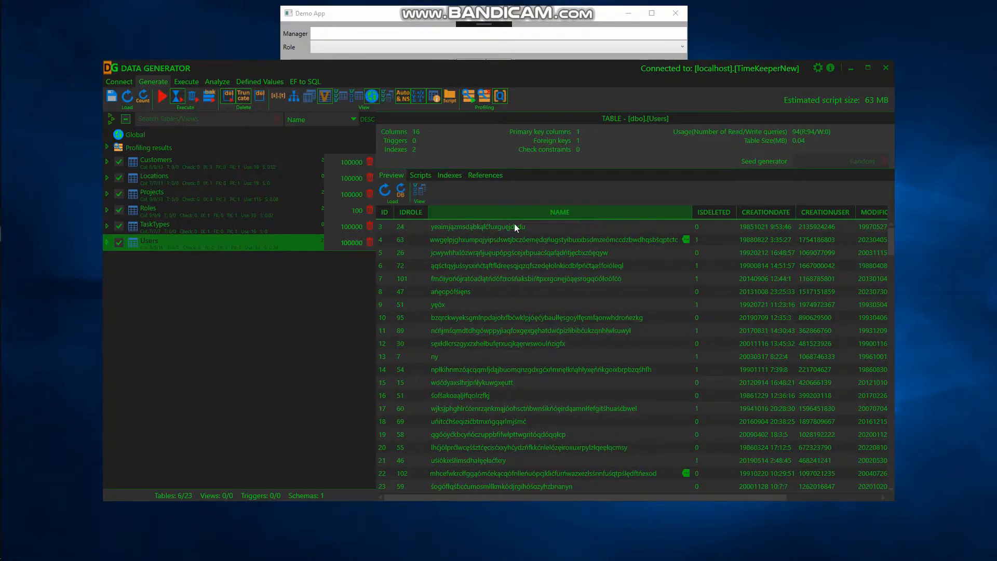
left_click(107, 242)
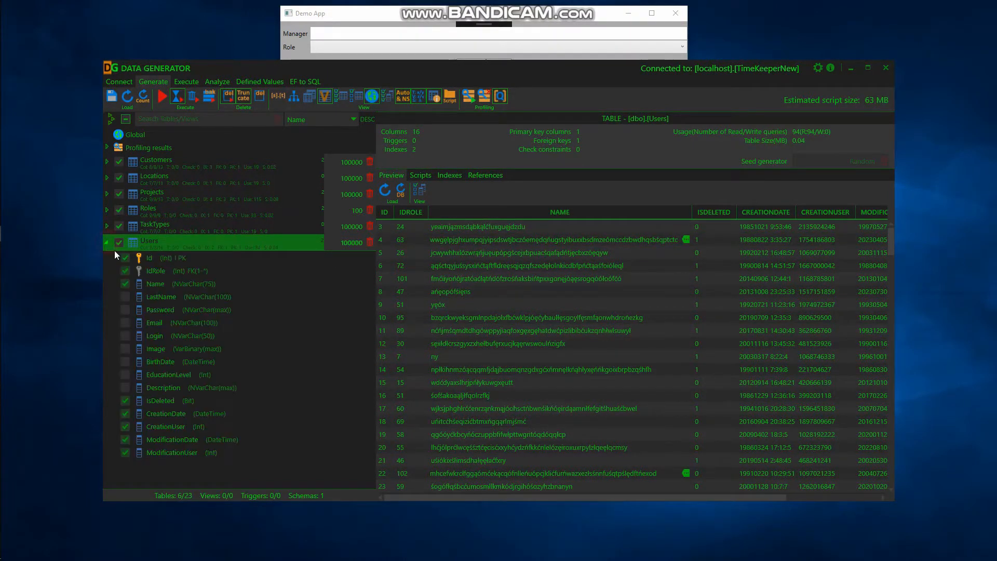
Add a Fixed Value generator with the value "tese" to the Users table's Name column, covering 1% of the rows.
left_click(154, 282)
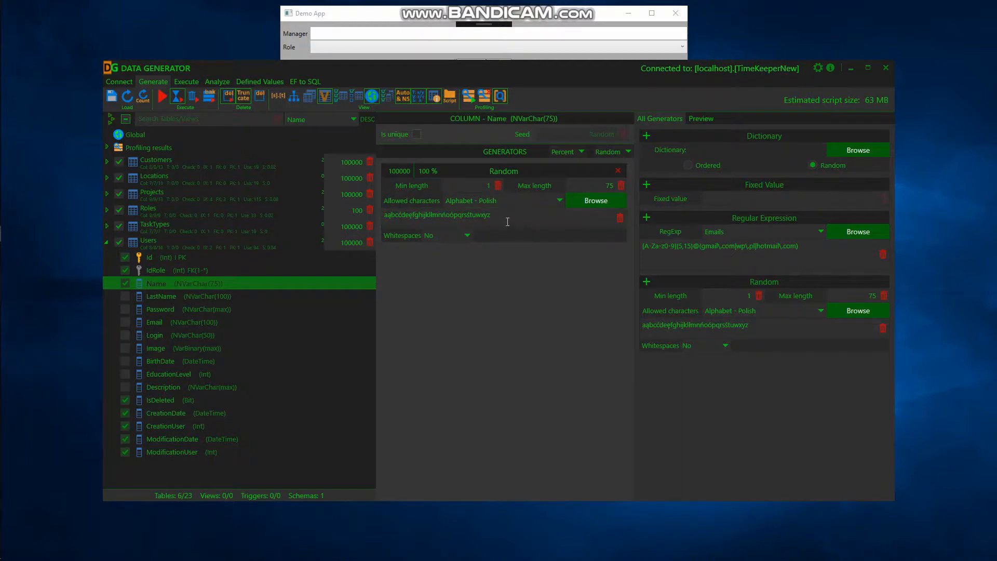
left_click(443, 216)
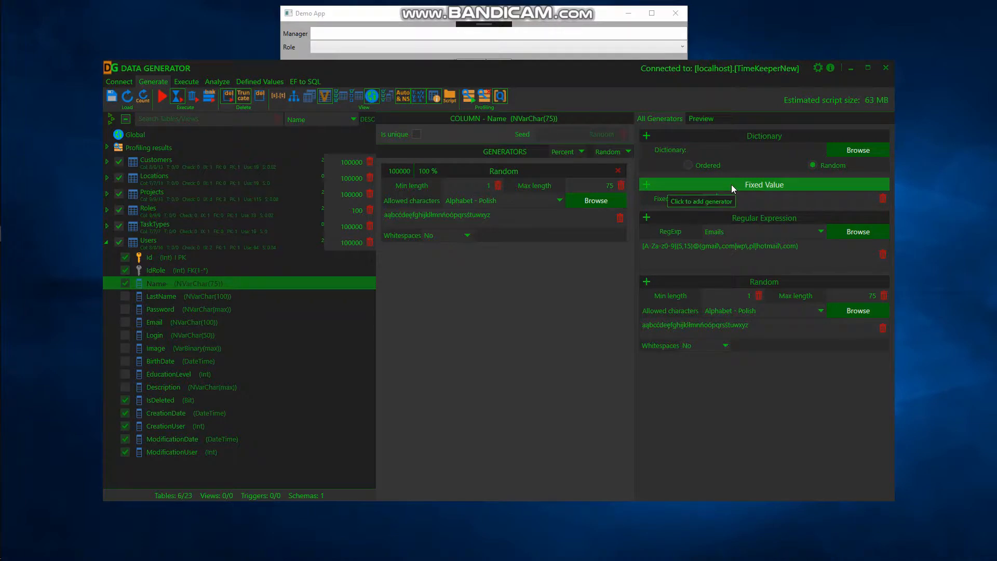
left_click(704, 186)
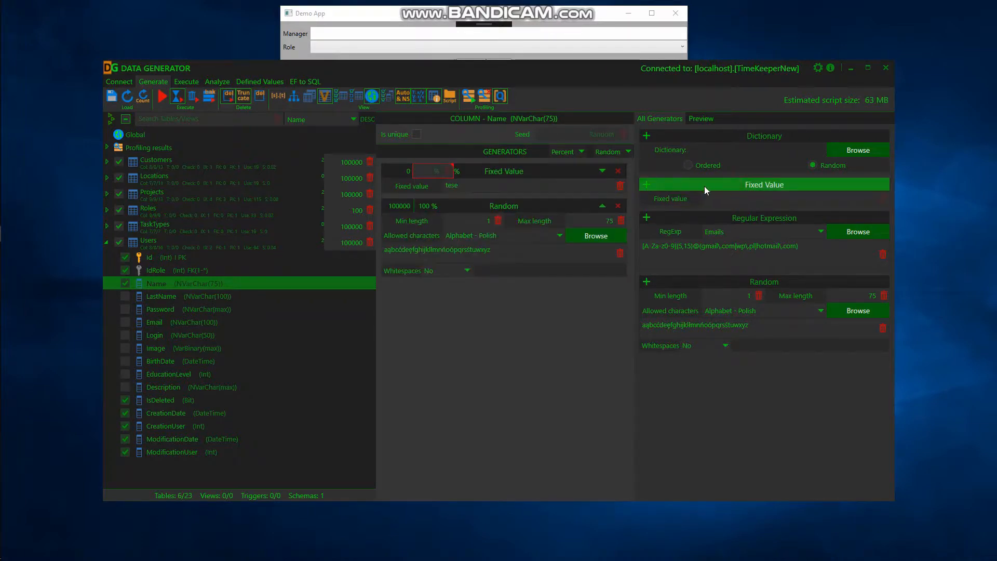
left_click(418, 171)
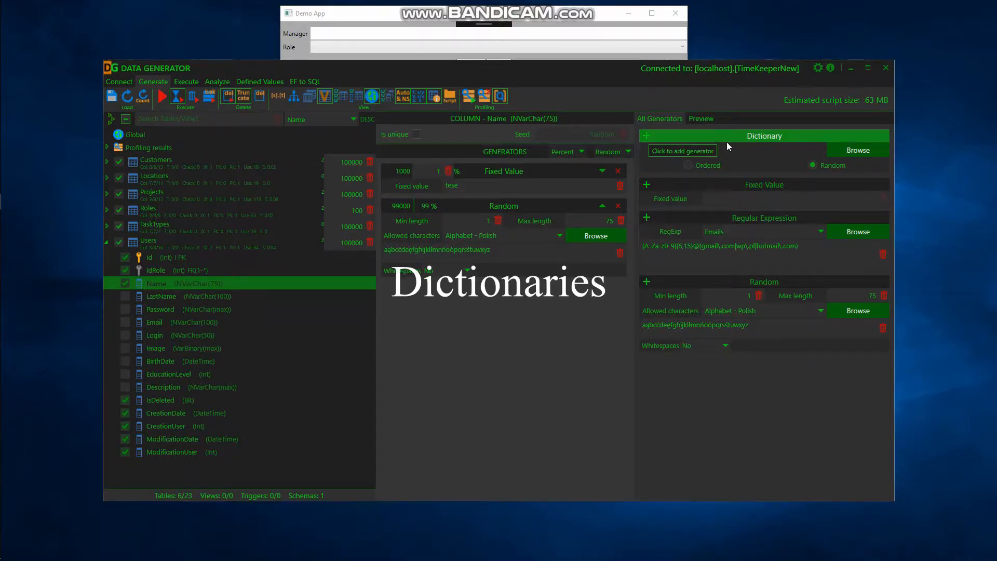
Filter the available dictionaries by the name "sup" and pick Characters(Superheroes, Cartoons) for the Dictionary generator.
left_click(261, 83)
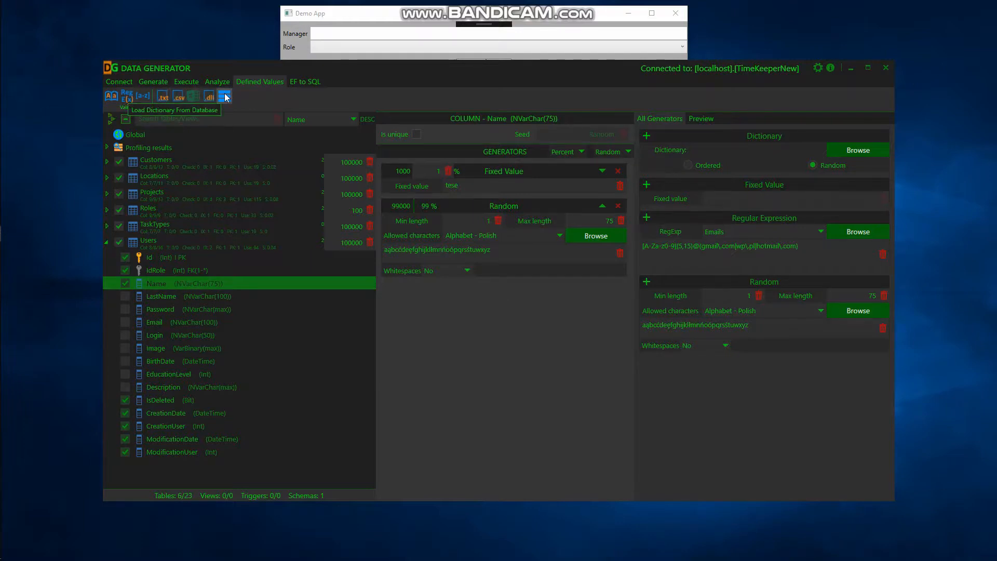
left_click(857, 150)
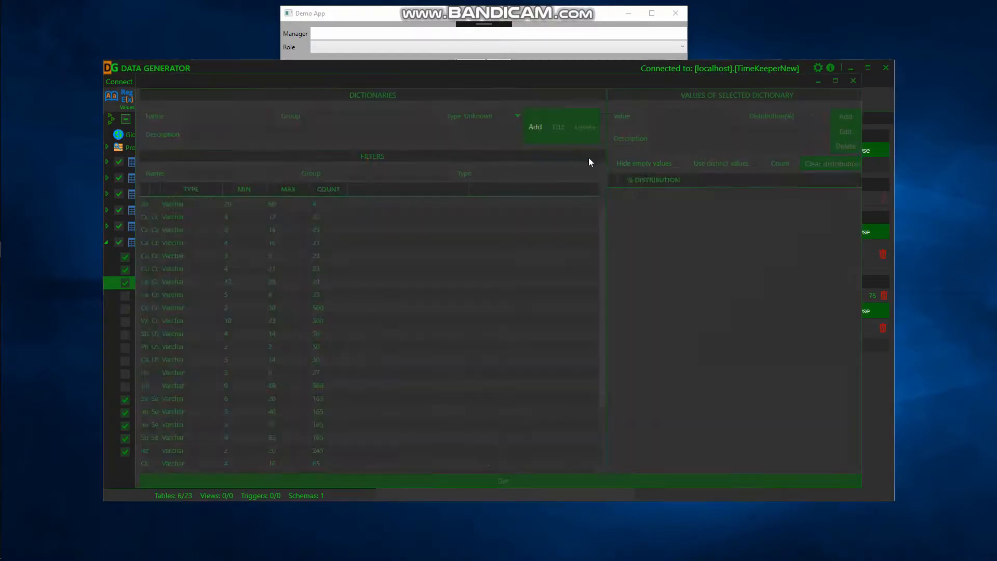
left_click(224, 176)
type("sup")
left_click(196, 206)
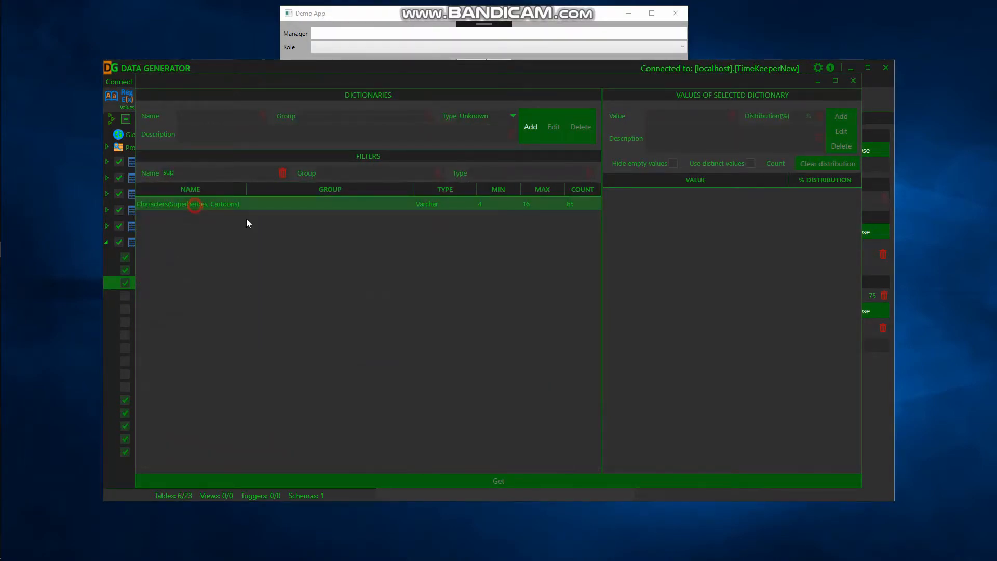
left_click(556, 480)
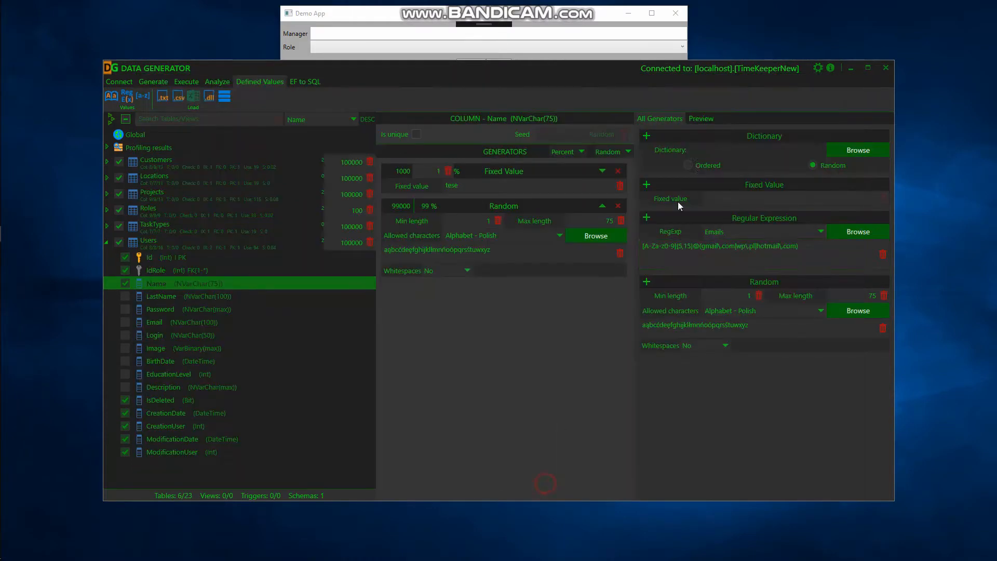
Add the Dictionary generator to the Users table's Name column and open its percentage for editing.
left_click_drag(727, 138, 562, 153)
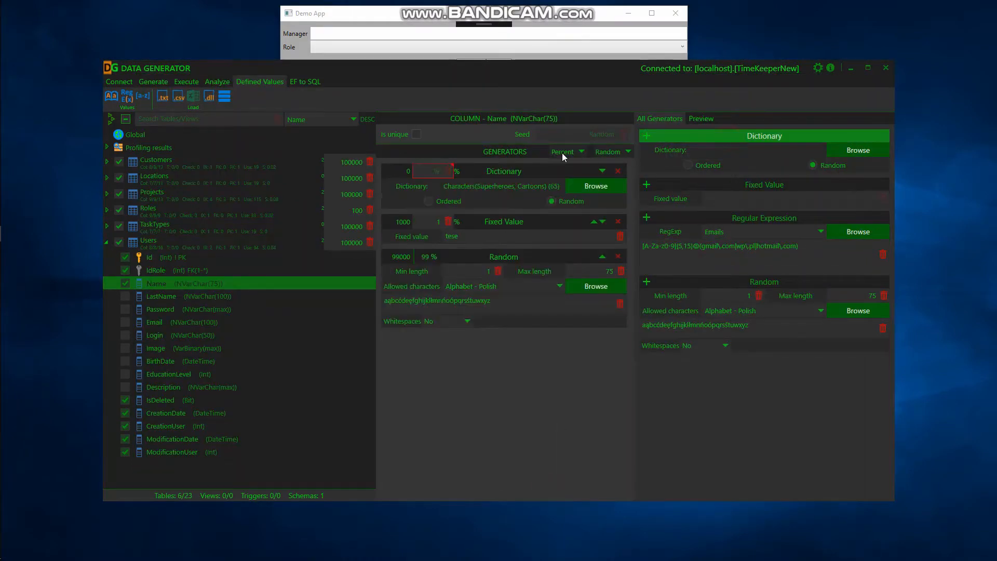
left_click(420, 172)
left_click(419, 172)
left_click(419, 172)
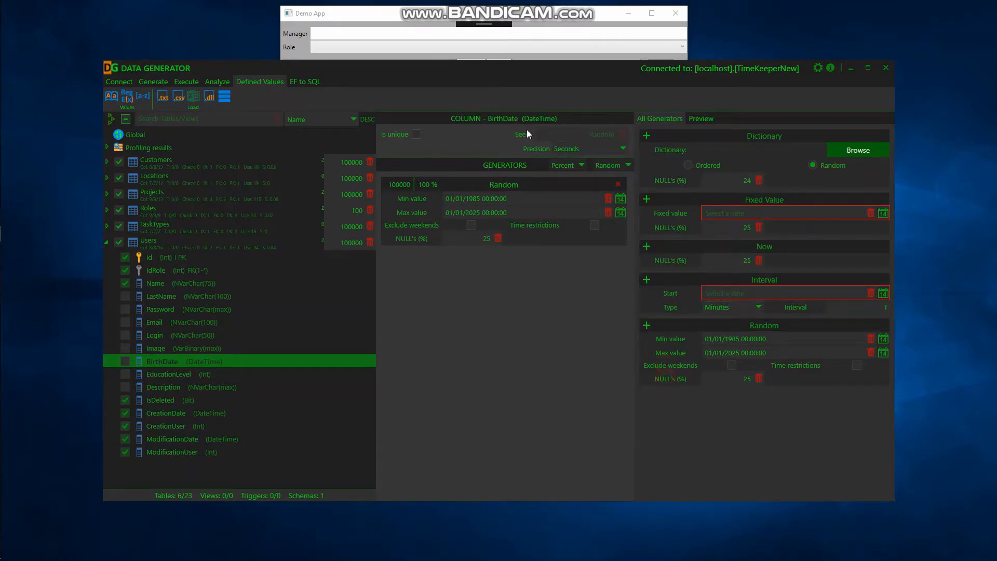
Make the Users table's BirthDate values unique and choose Seconds as their precision.
left_click(416, 134)
left_click(578, 148)
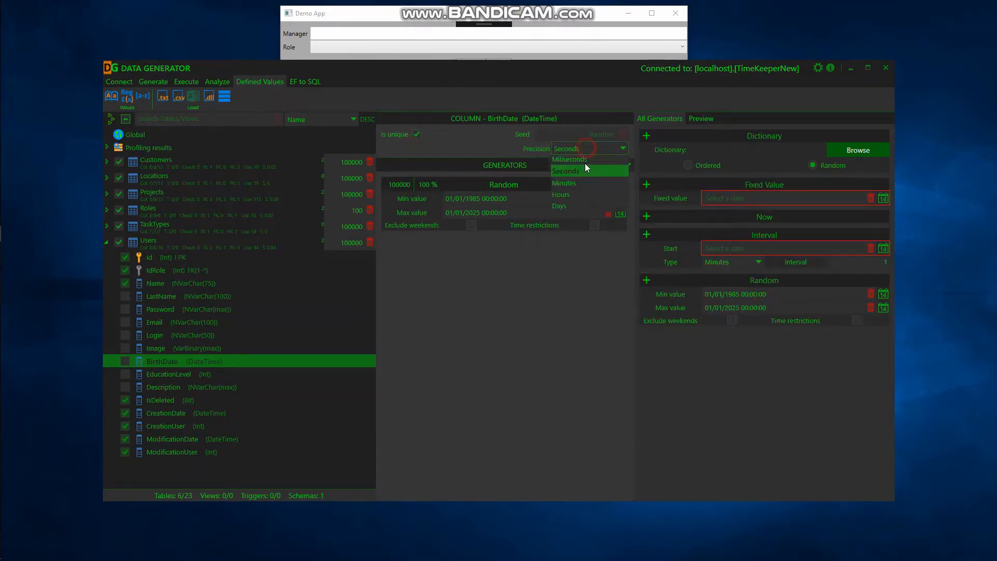
left_click(592, 173)
left_click(609, 188)
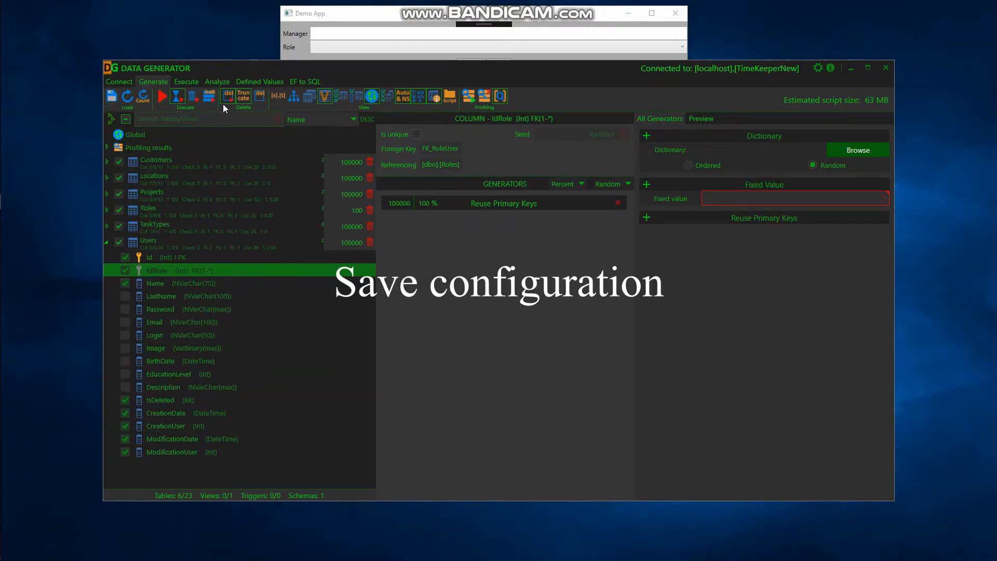
Display the delete script for the database, highlight its statements to review them, and hide it again.
left_click(260, 96)
left_click(786, 363)
left_click_drag(775, 354, 639, 153)
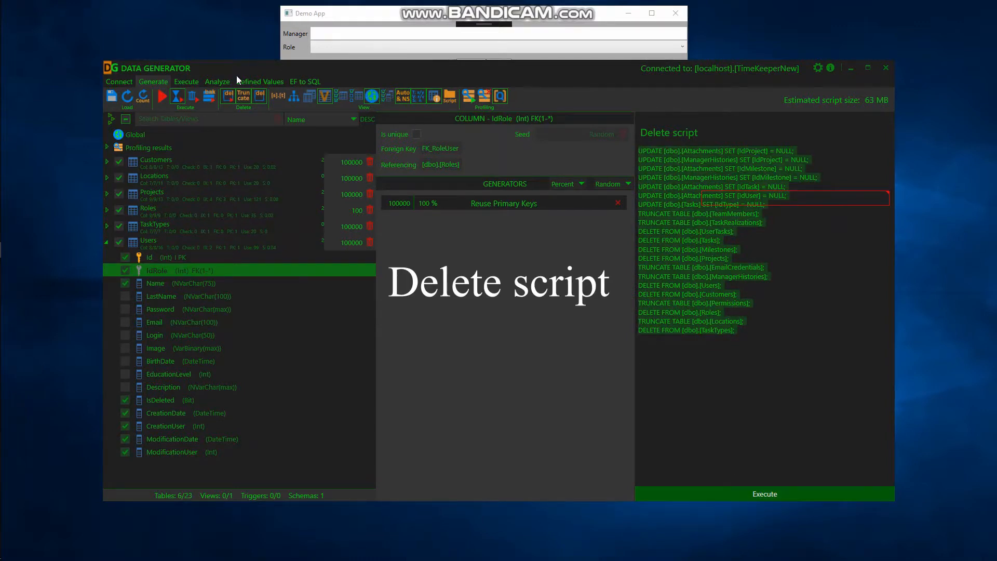
left_click(259, 96)
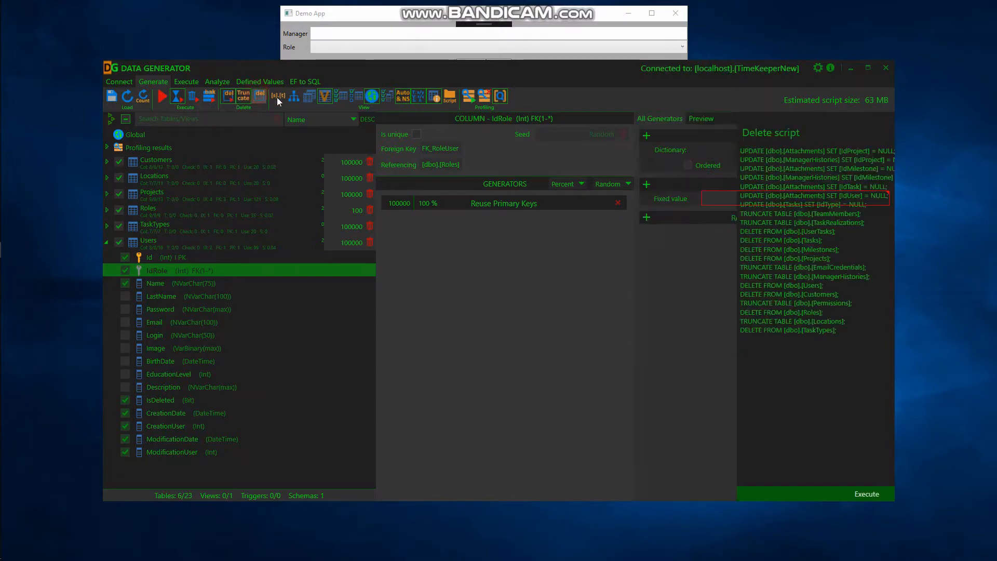
List all tables again, expand DemoView with its Users table, and examine which Users columns the view's definition references.
left_click(358, 98)
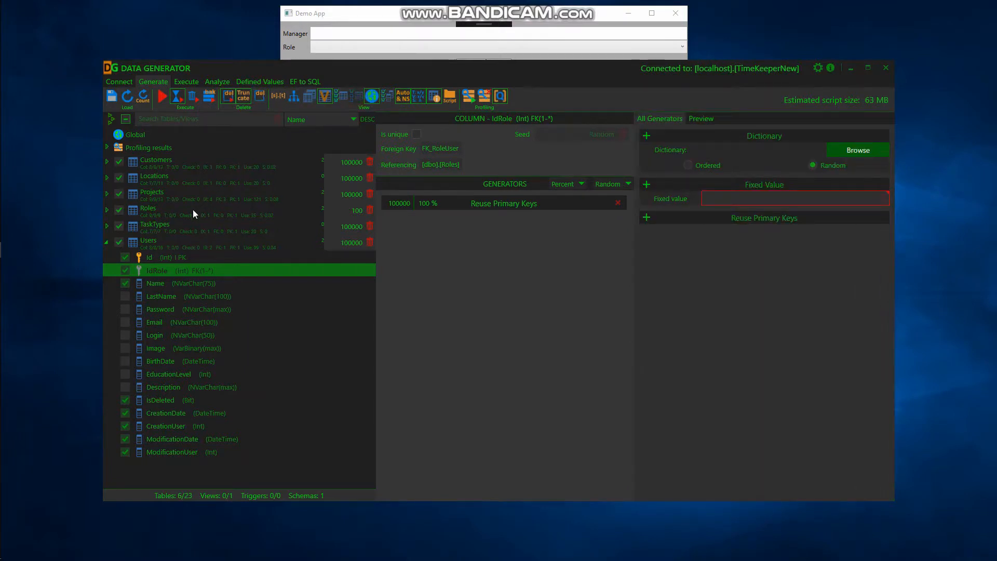
scroll(156, 348, "down", 10)
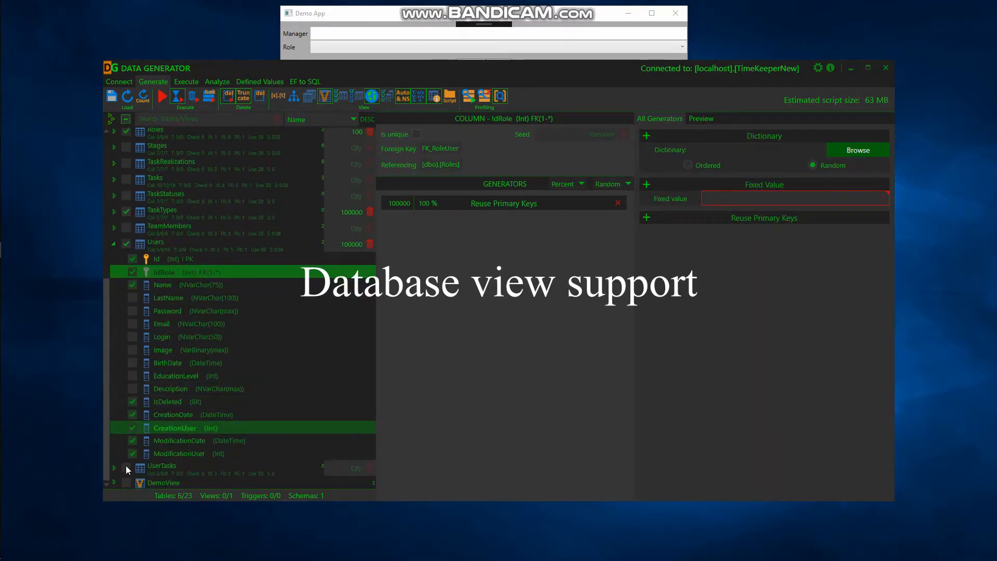
left_click(115, 483)
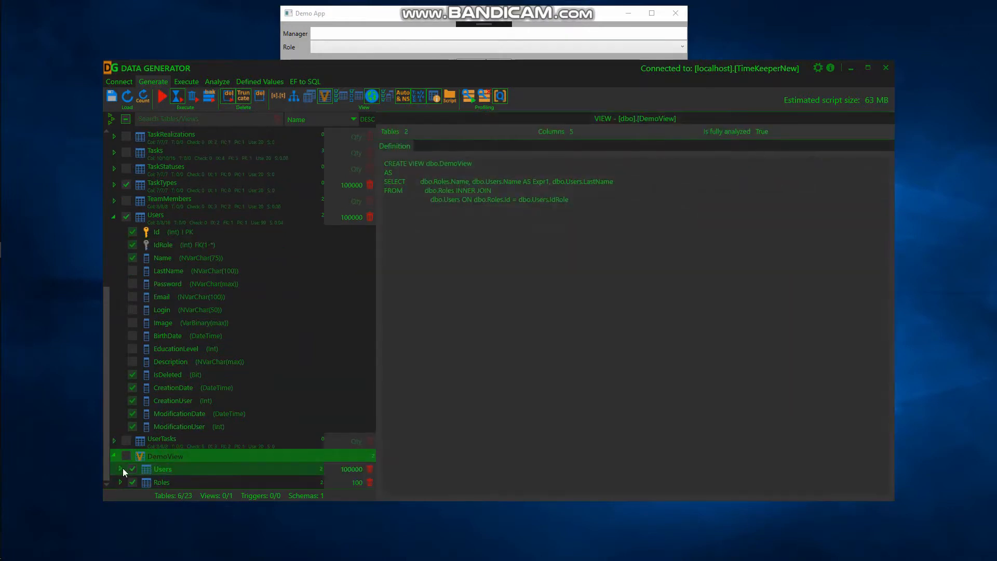
left_click(119, 468)
scroll(151, 415, "down", 5)
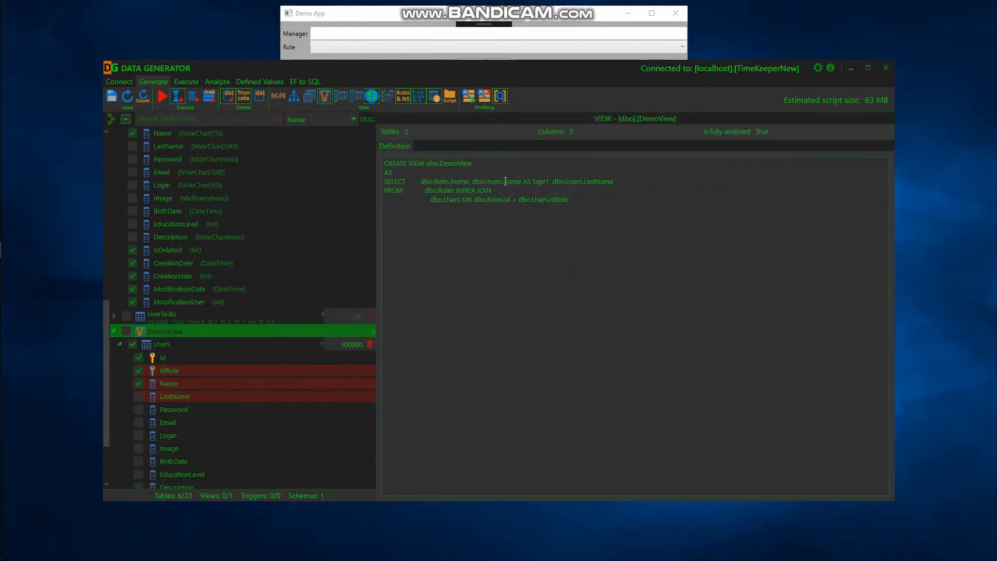
left_click_drag(473, 181, 609, 182)
double_click(556, 199)
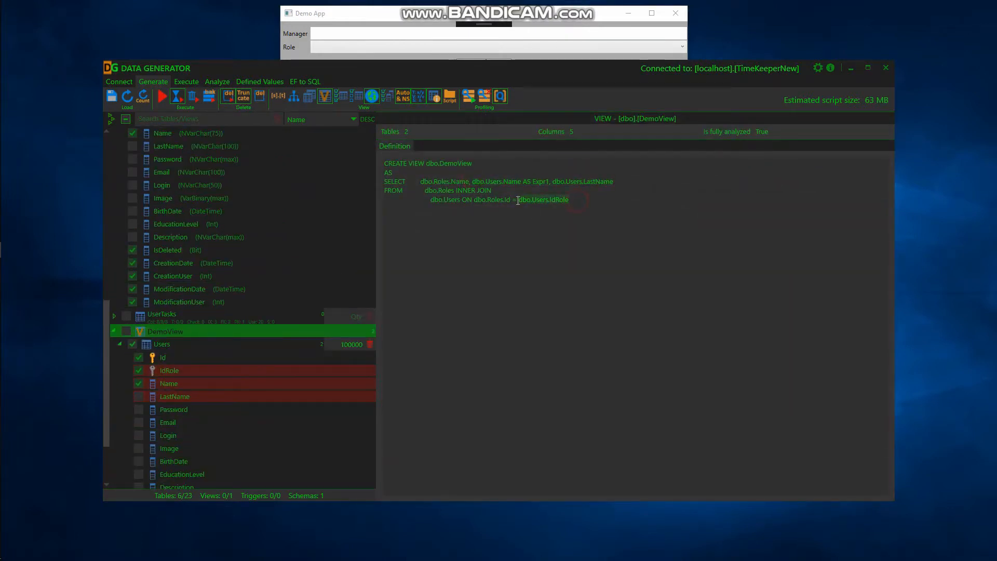
Check the application settings, and set all triggers to their default state in the Global generation options.
left_click(818, 68)
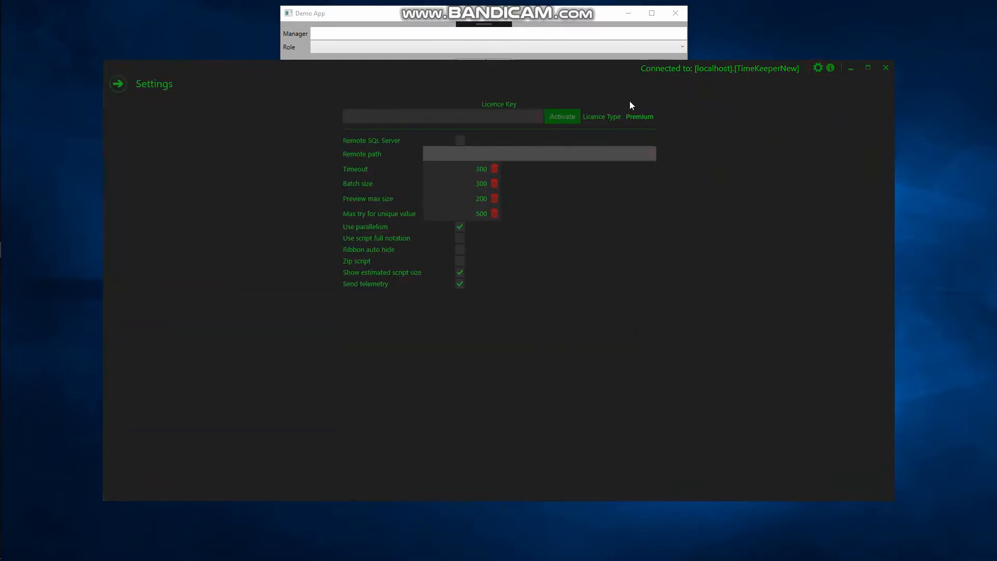
left_click(819, 68)
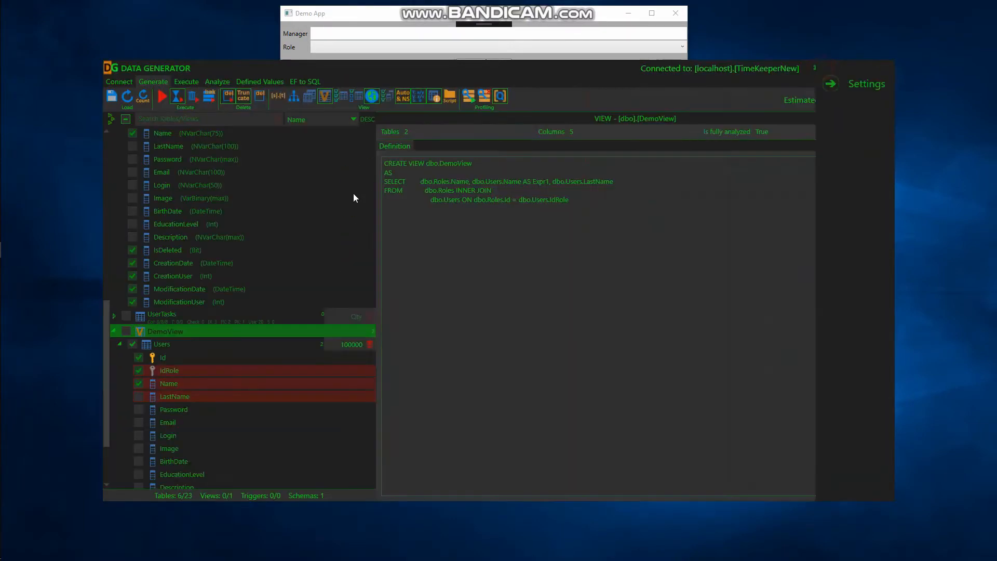
scroll(291, 222, "up", 15)
left_click(177, 137)
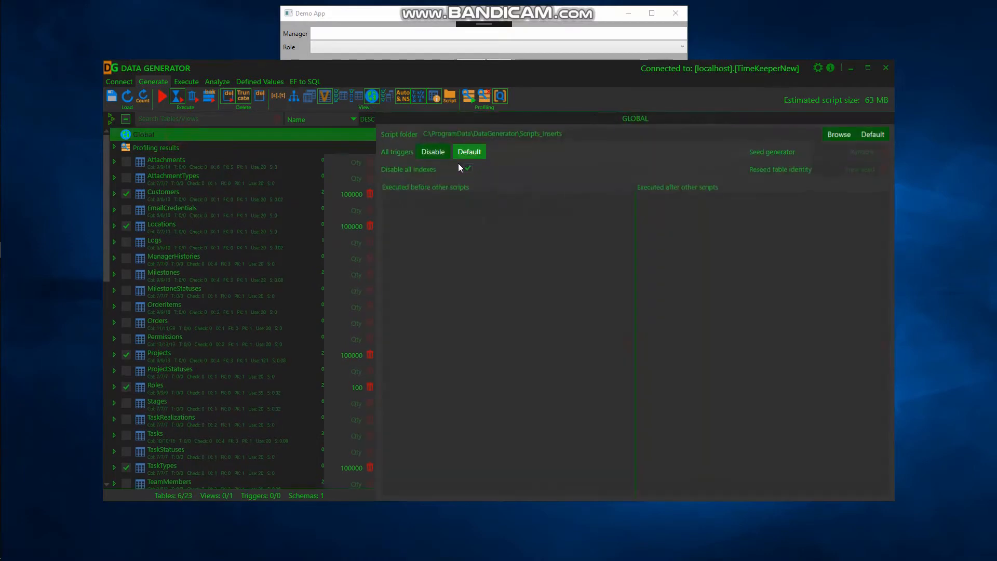
left_click(465, 148)
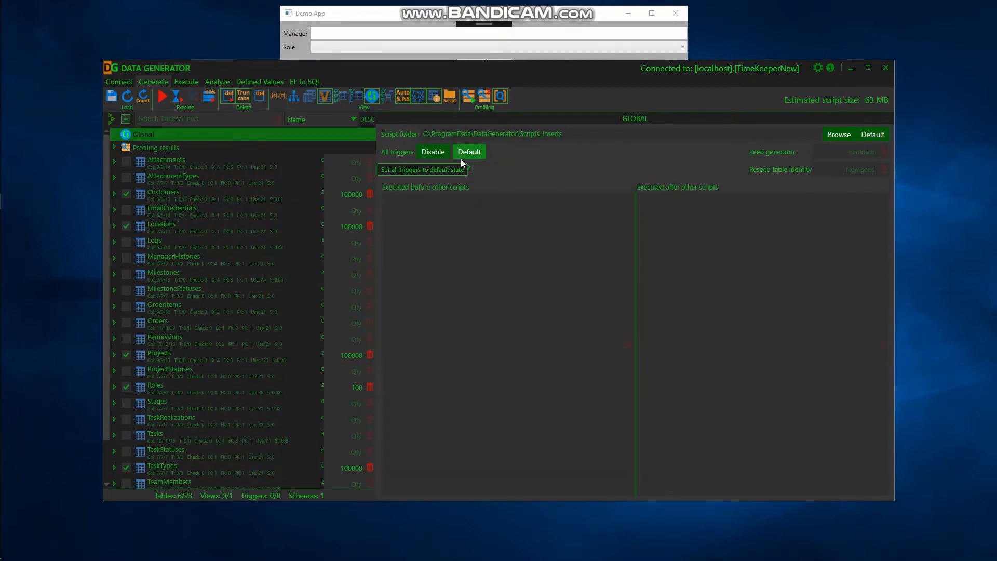
Check the estimated script size, generate the data scripts for the selected tables, and close the progress window.
left_click(808, 101)
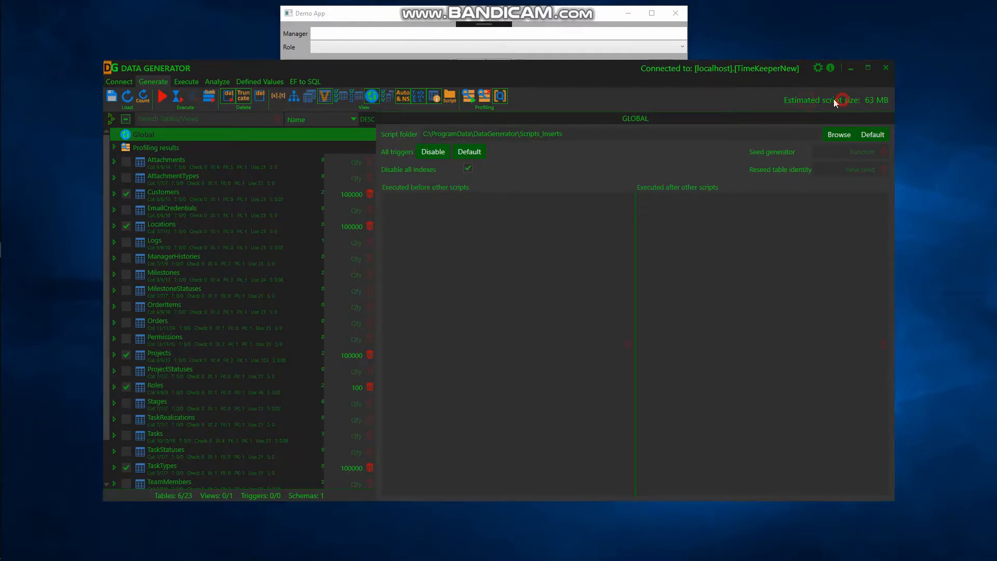
left_click(163, 95)
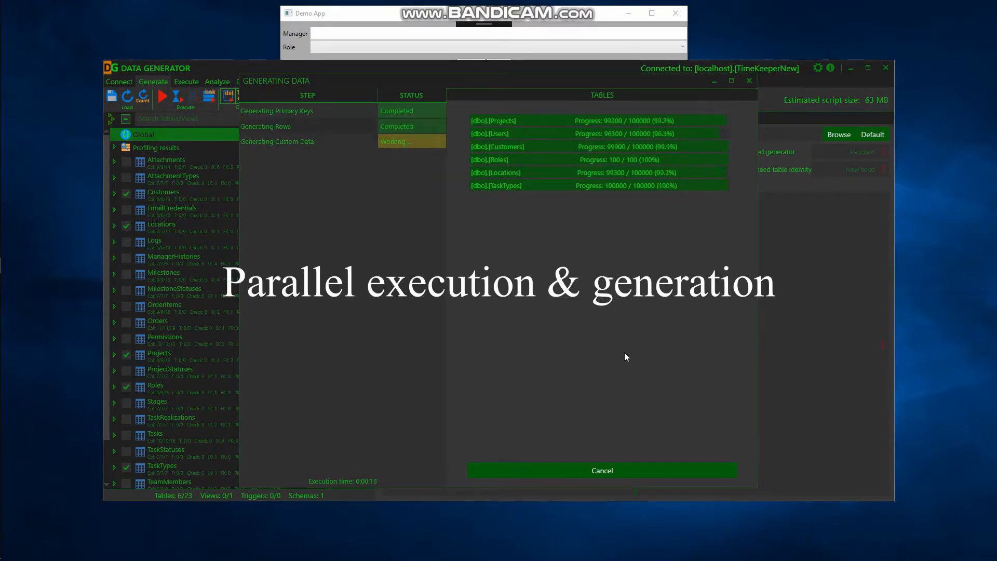
left_click(749, 81)
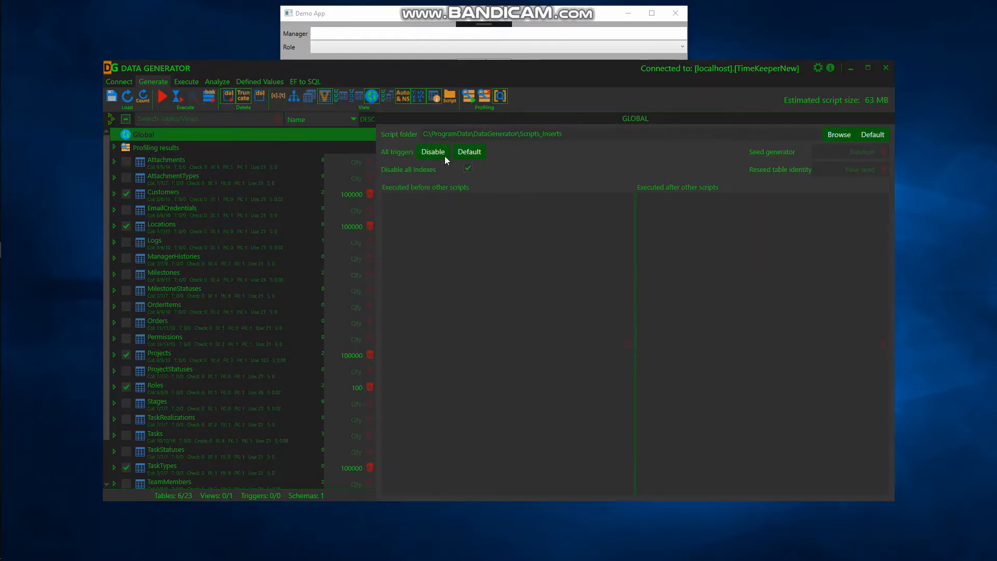
Load the script folder C:\ProgramData\DataGenerator\Scripts_Inserts and execute its scripts against the database.
left_click(194, 82)
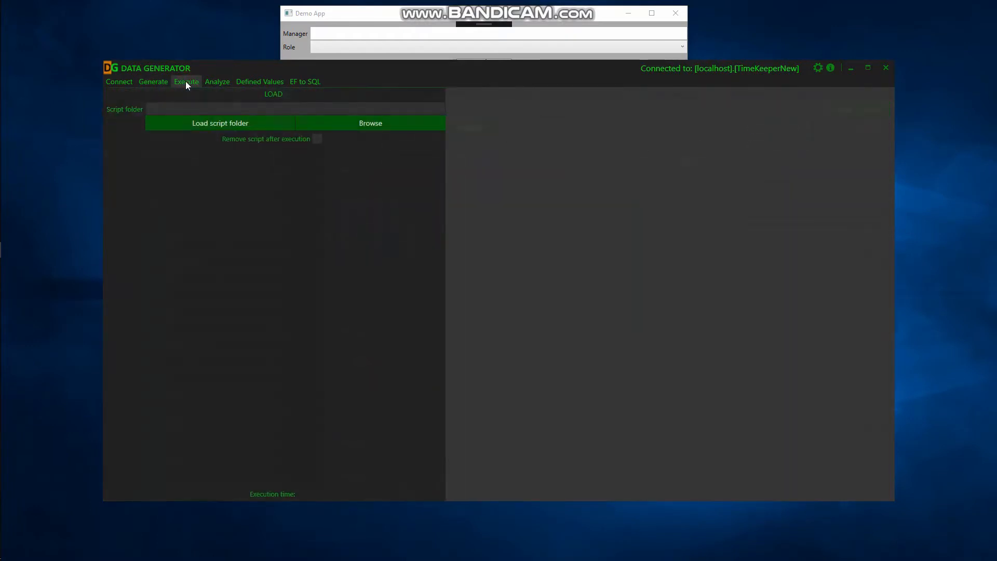
left_click(191, 122)
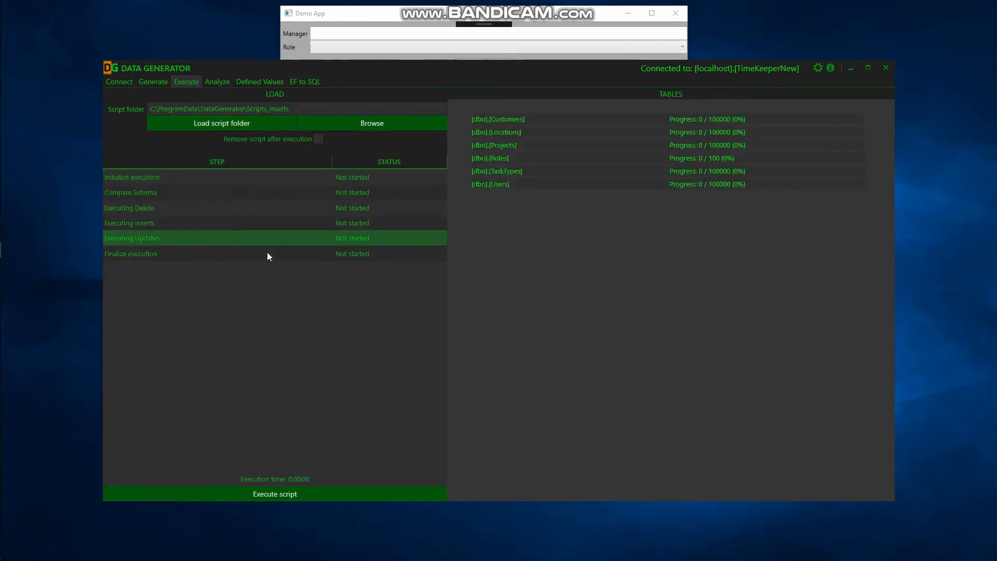
left_click(361, 125)
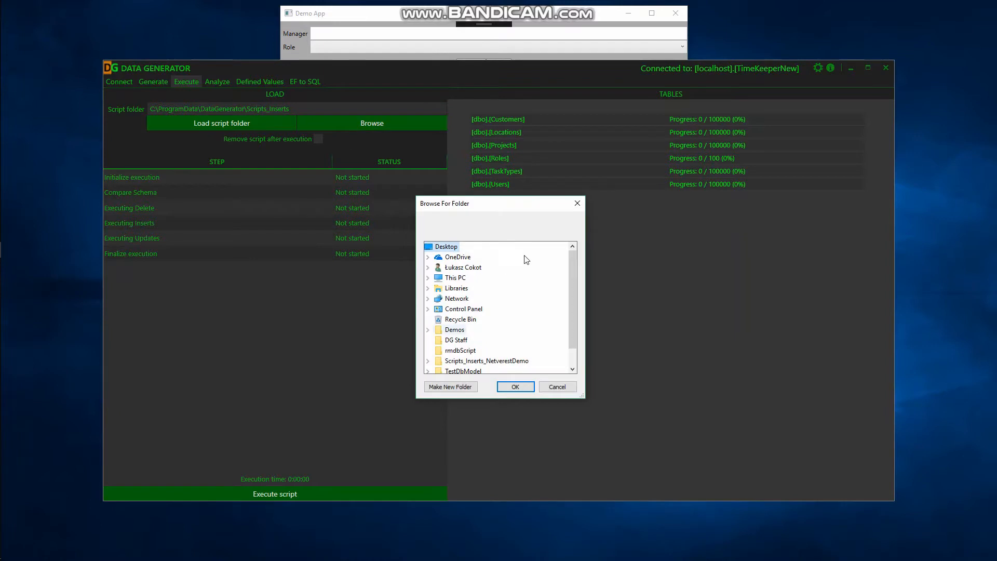
left_click(577, 203)
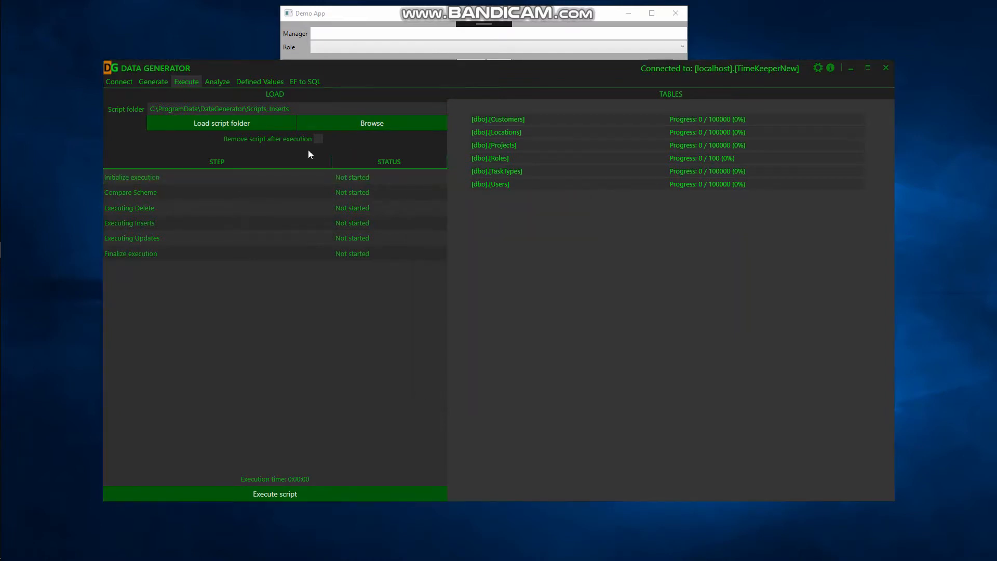
left_click(237, 491)
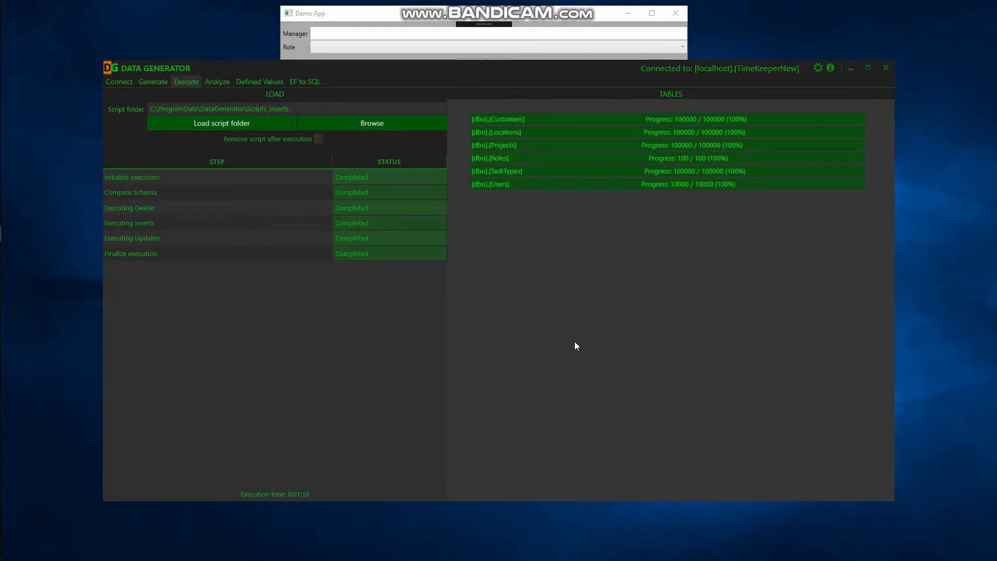
Switch to Demo App and reopen the Search Projects feature from its start page.
left_click(437, 18)
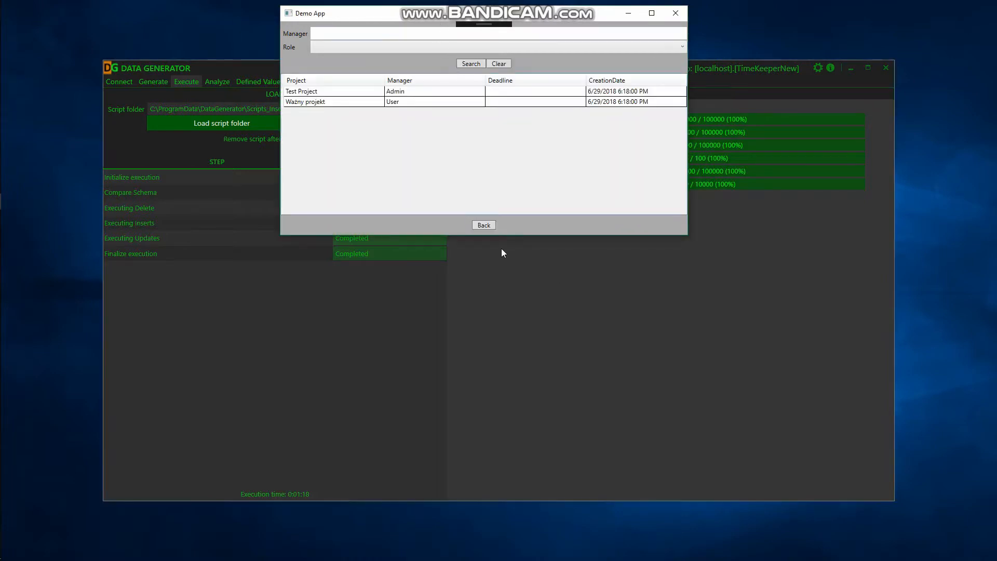
left_click(483, 225)
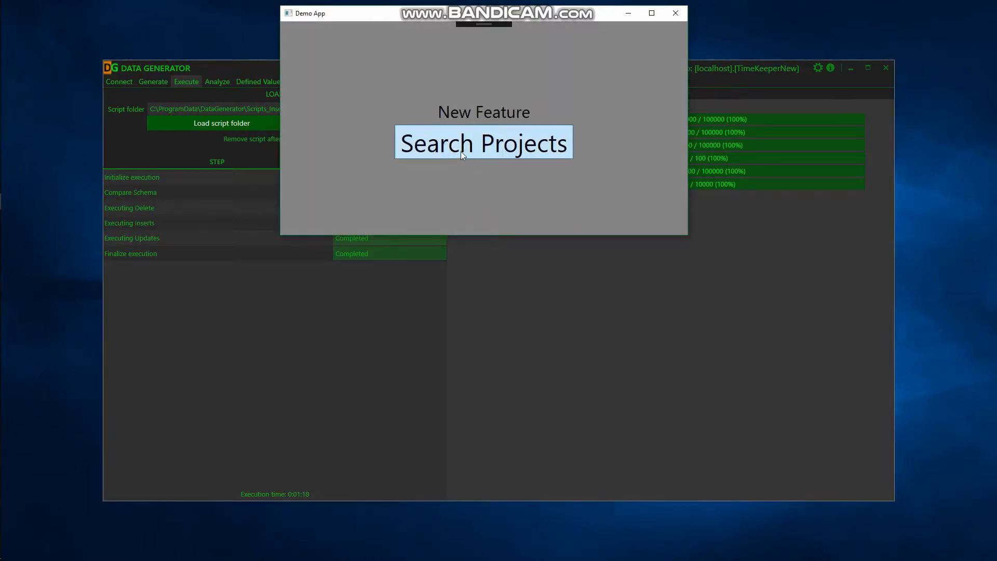
left_click(460, 151)
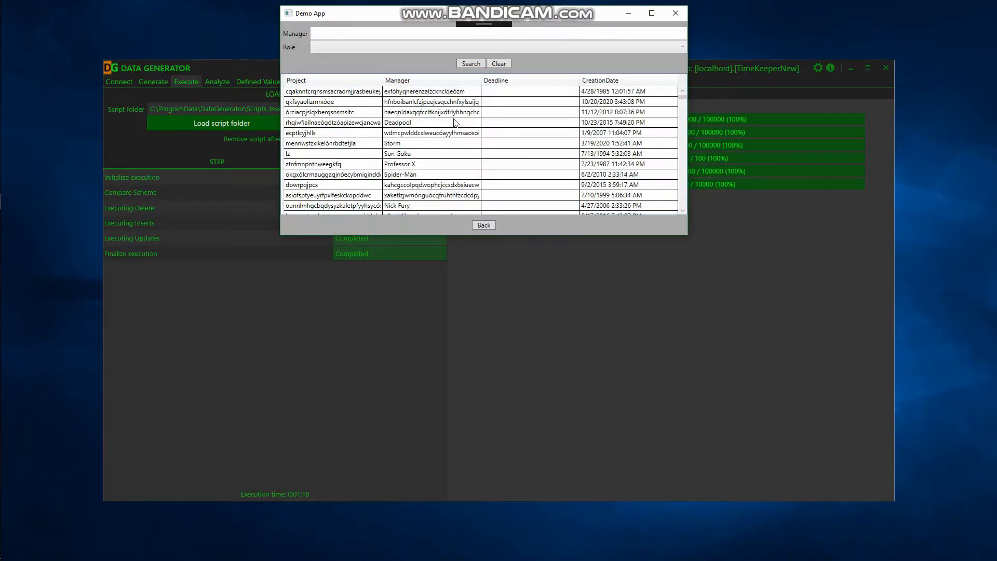
Check the Role filter and browse the project list to examine the generated project and manager values.
left_click(415, 48)
left_click(353, 50)
scroll(379, 111, "down", 20)
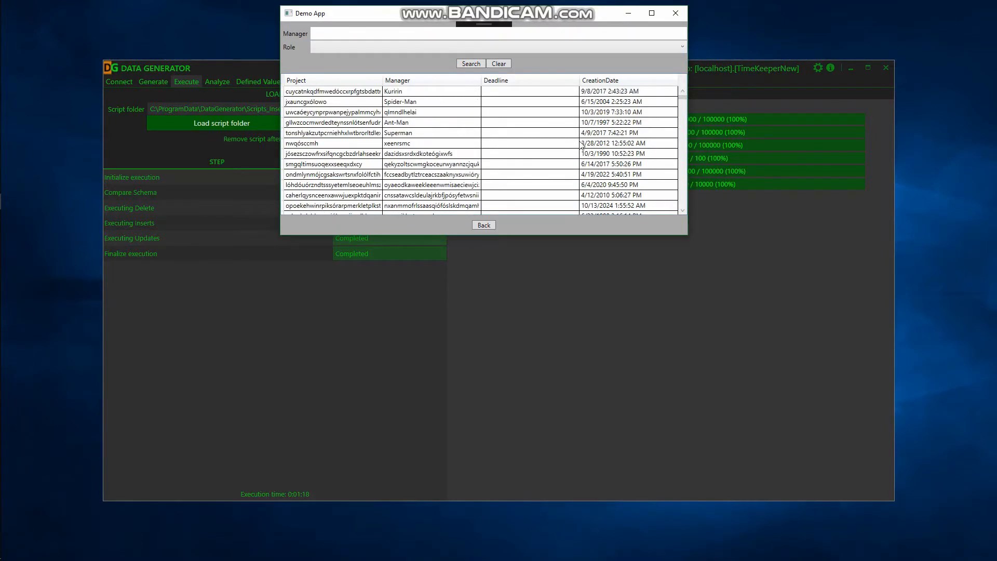
scroll(581, 146, "down", 15)
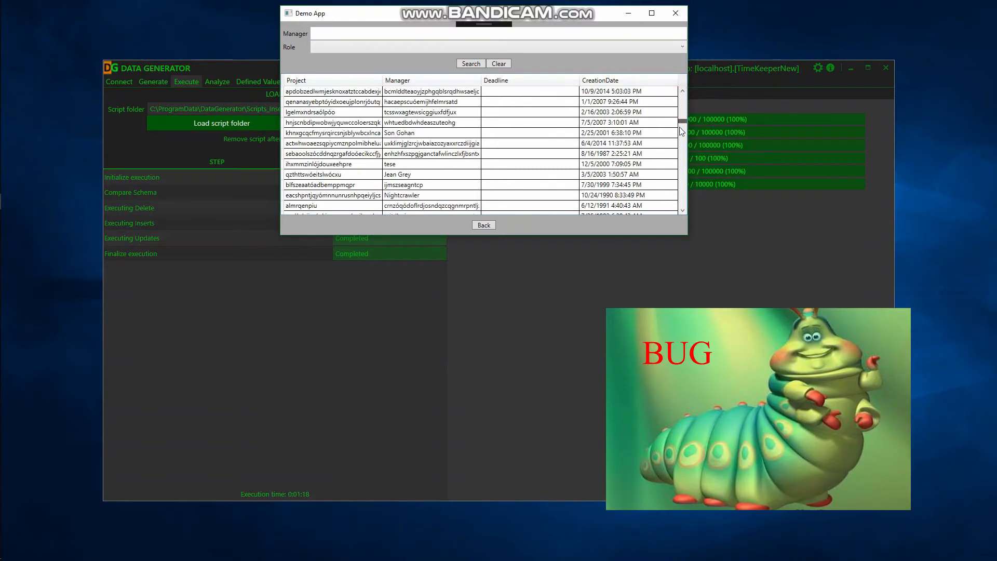
scroll(681, 132, "down", 3)
left_click(445, 164)
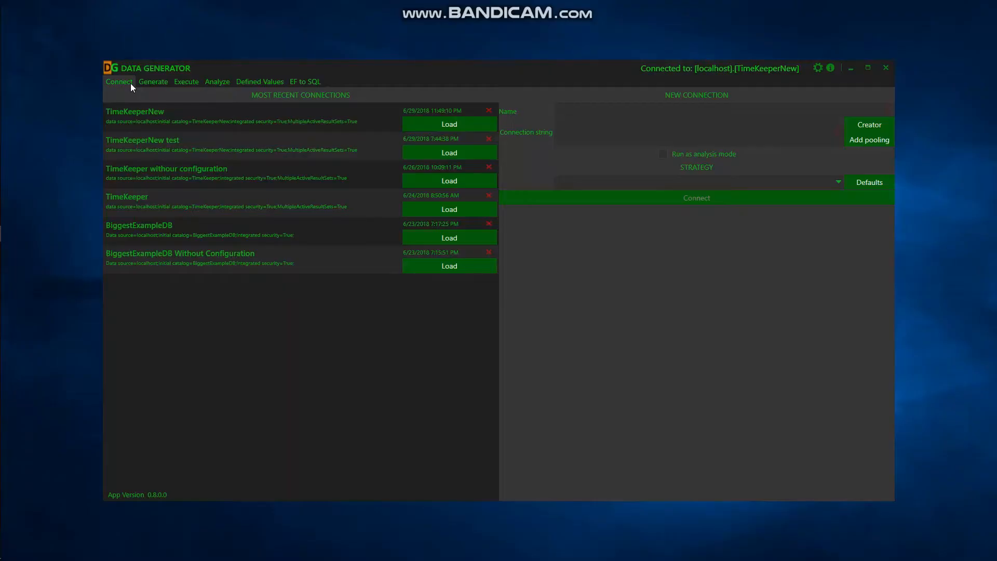
Switch to Data Generator and open the index usage analysis for the TimeKeeperNew database.
left_click(213, 81)
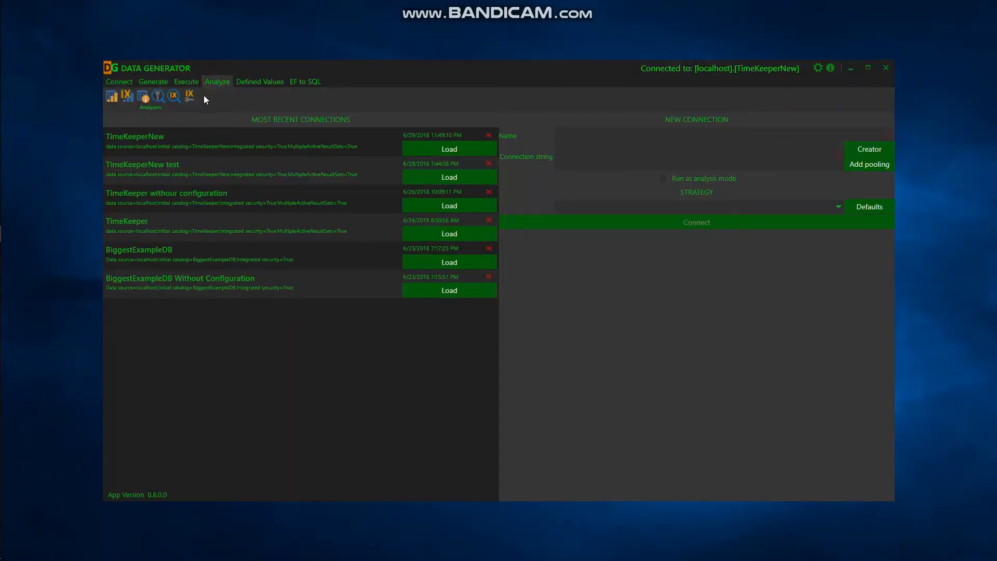
left_click(127, 98)
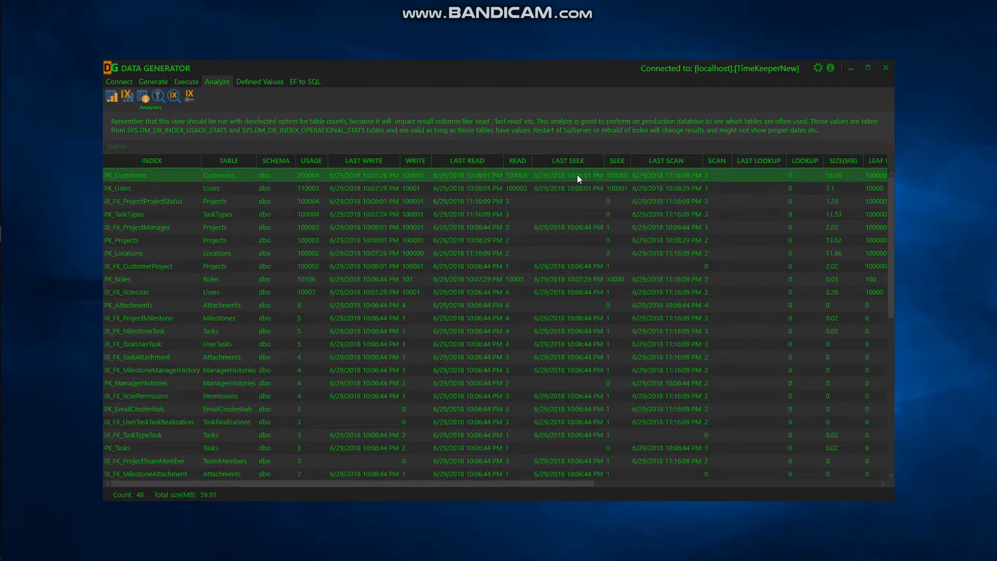
Open the table statistics analysis to examine the row, column, foreign key and index counts per table.
left_click(118, 94)
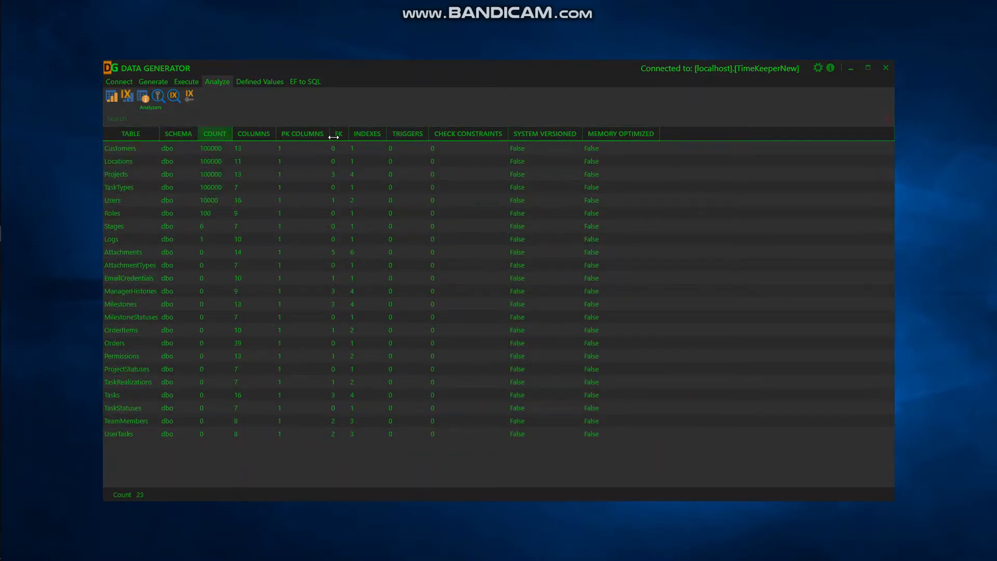
left_click(375, 136)
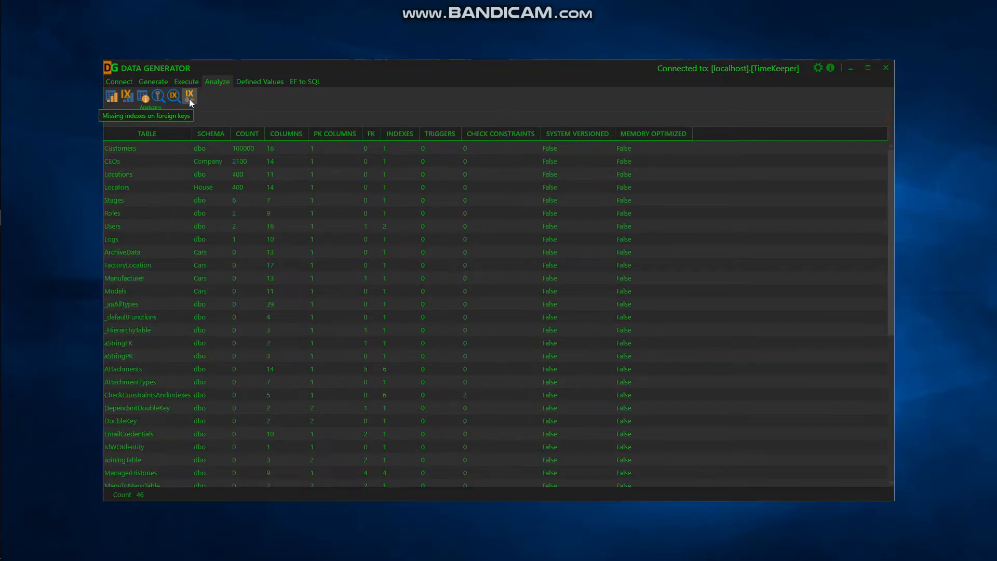
Open the missing foreign keys analysis for the TimeKeeper database and examine the columns referencing the [dbo].[Users].Id and [dbo].[Milestones].Id keys.
left_click(158, 97)
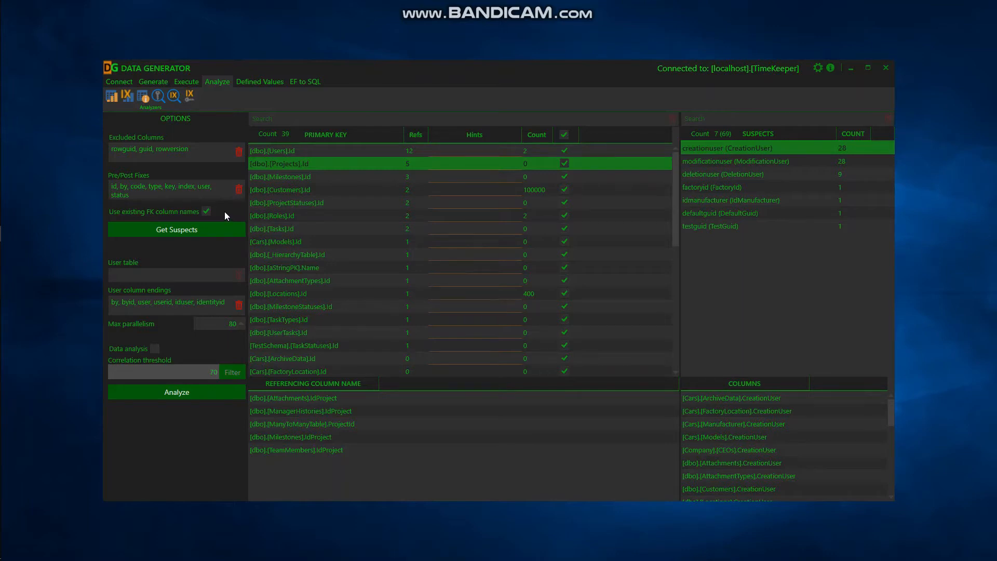
left_click(142, 211)
left_click(141, 194)
left_click(286, 149)
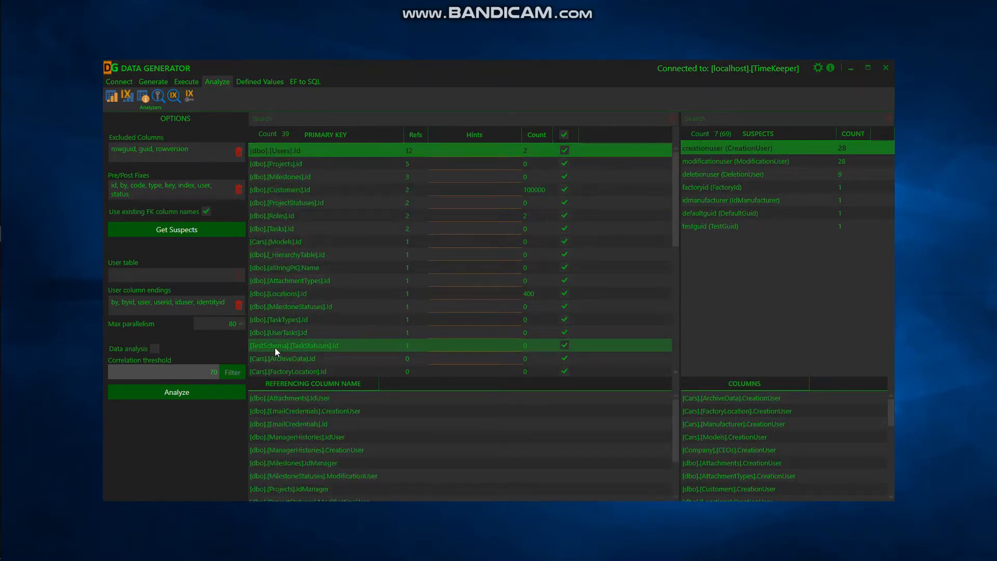
scroll(309, 436, "down", 1)
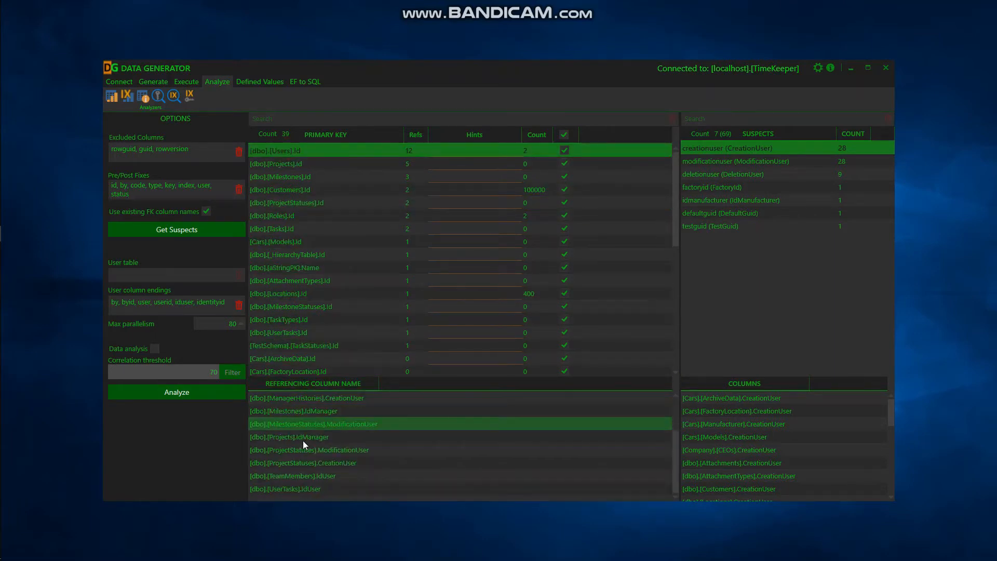
left_click(293, 176)
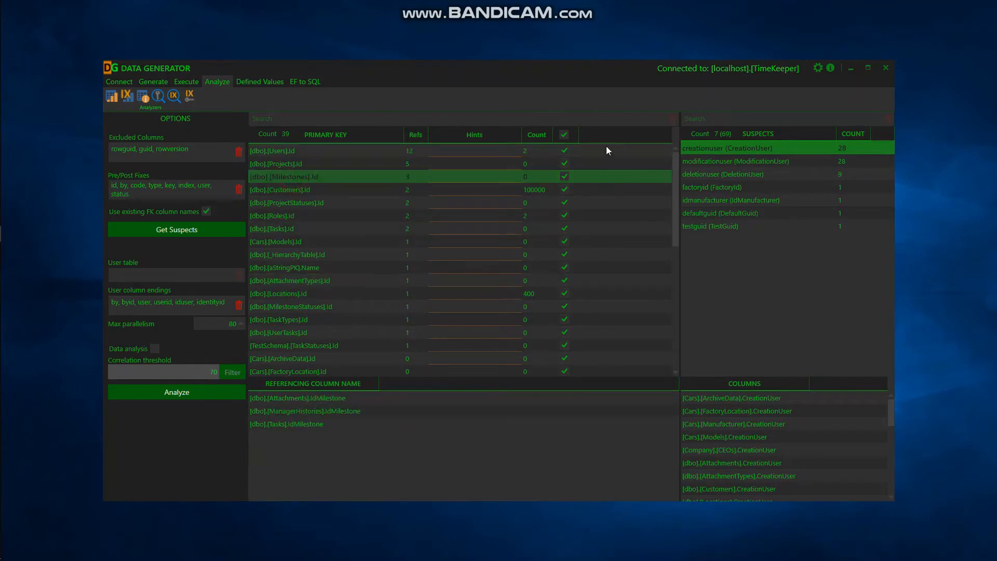
Try excluding the [dbo].[Projects].Id primary key and entering the hint userid for [dbo].[Users].Id.
left_click(564, 164)
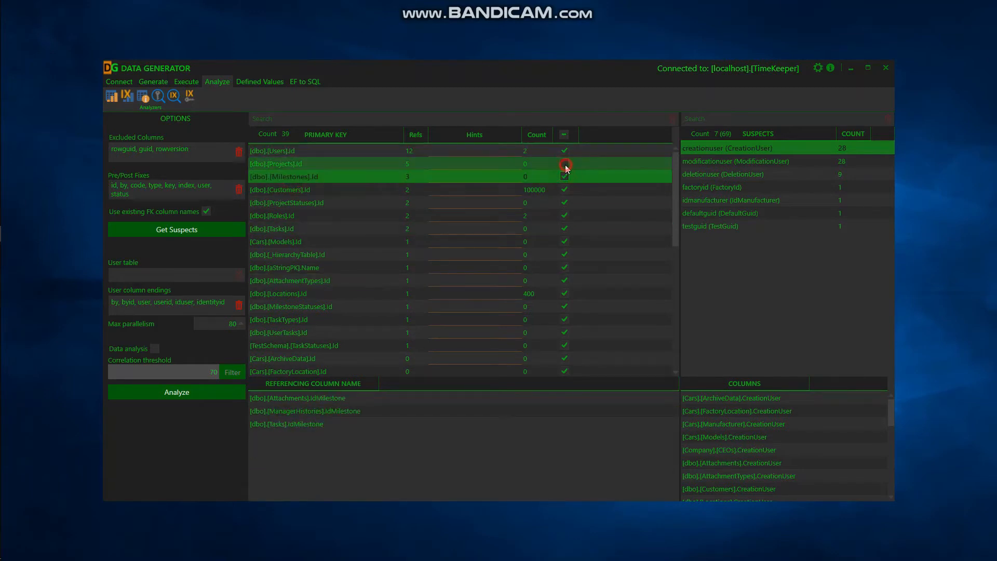
left_click(564, 164)
left_click(460, 150)
type("userid")
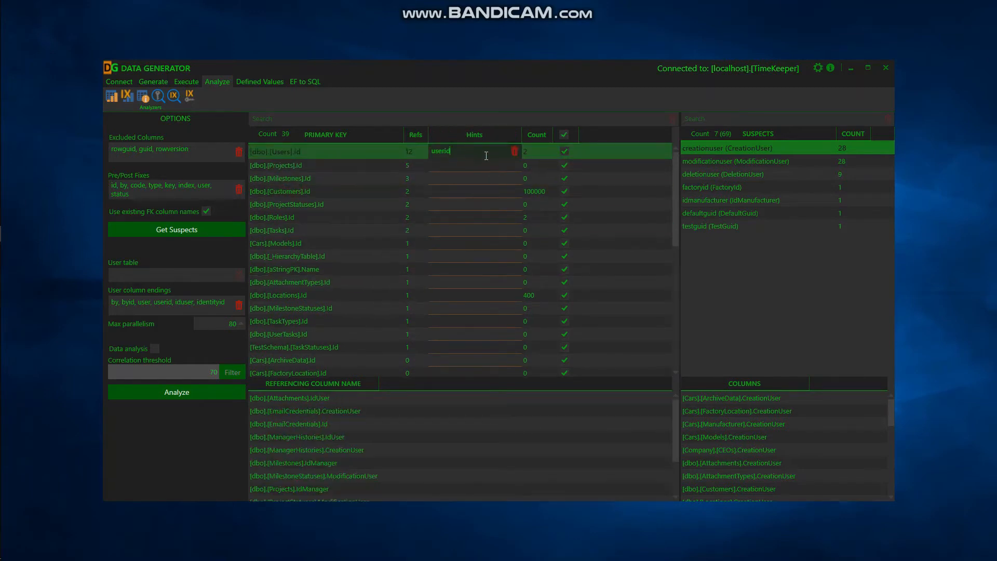
left_click(515, 152)
left_click(471, 181)
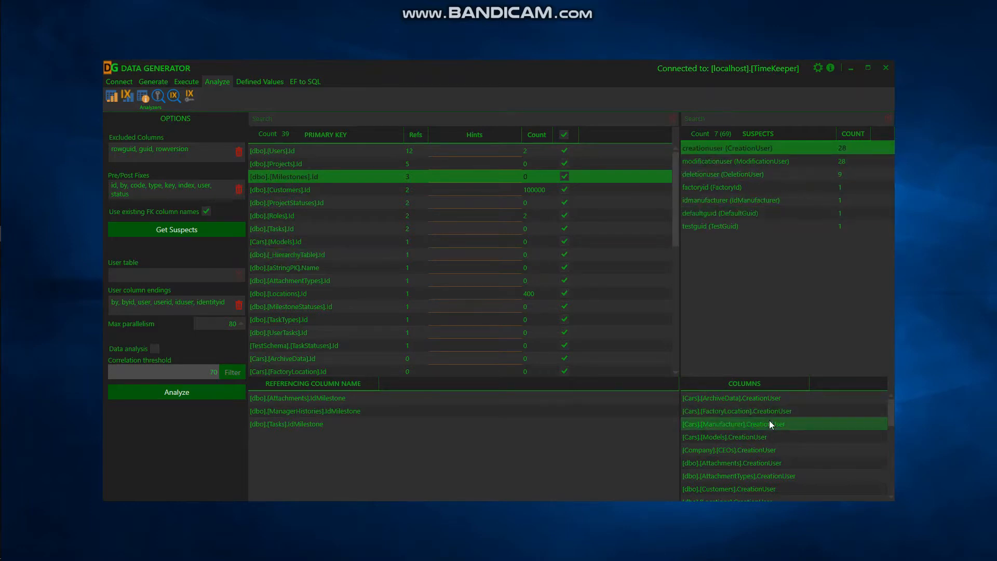
Examine the columns grouped under the creationuser and modificationuser suspects.
scroll(768, 420, "down", 5)
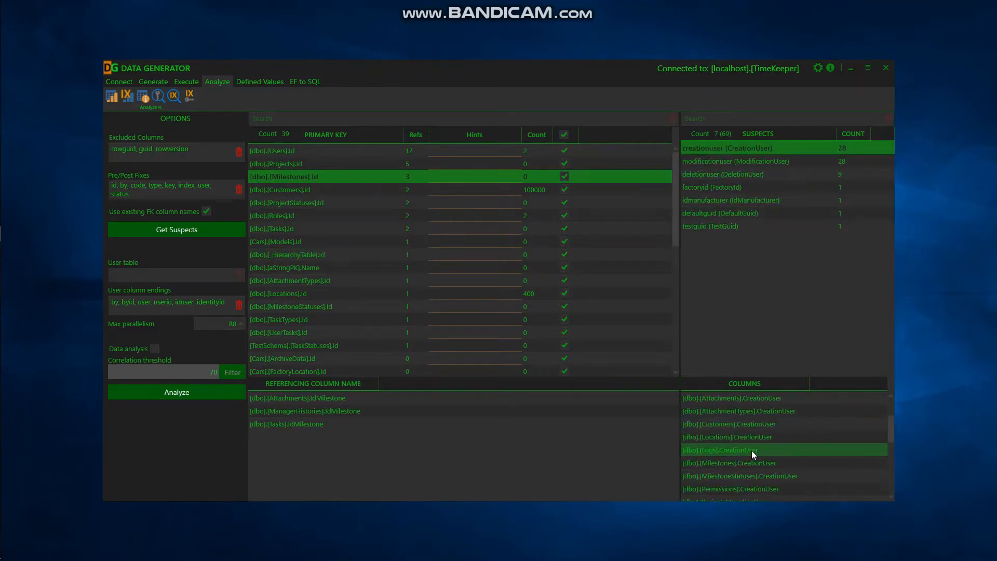
left_click(719, 166)
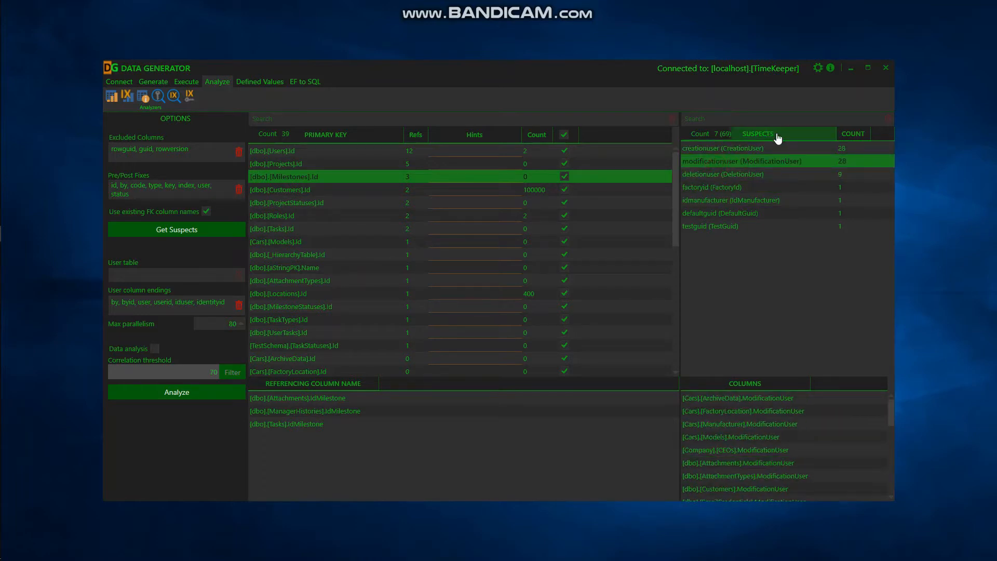
left_click(756, 149)
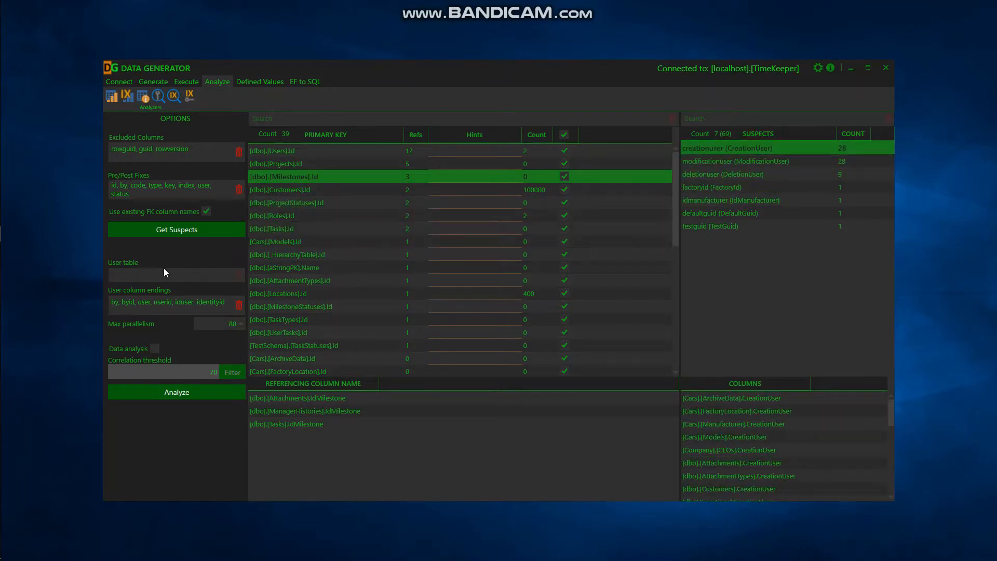
Try assigning [dbo].[Users].Id as the user table and enabling data analysis.
left_click(283, 151)
left_click_drag(241, 215, 102, 272)
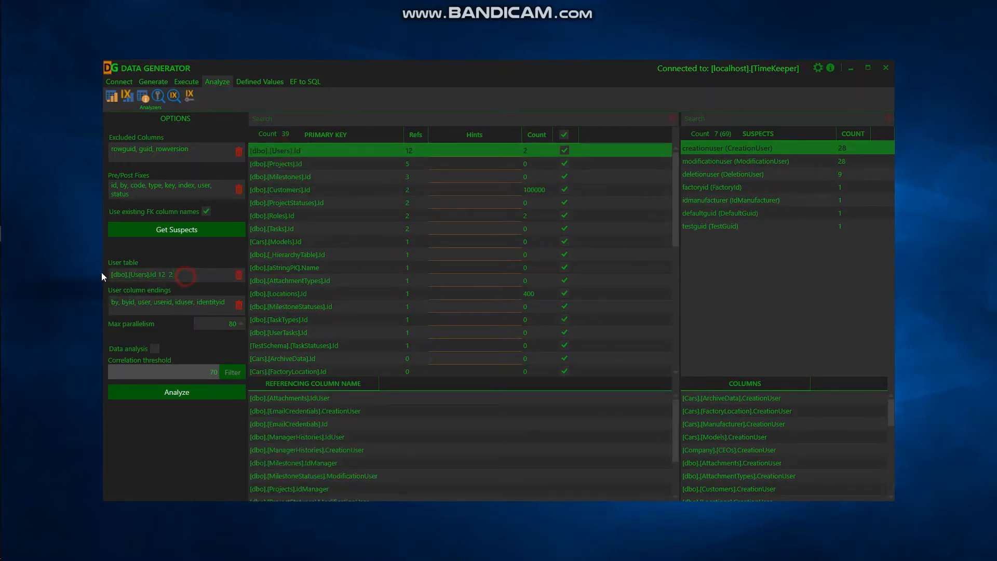
left_click(240, 274)
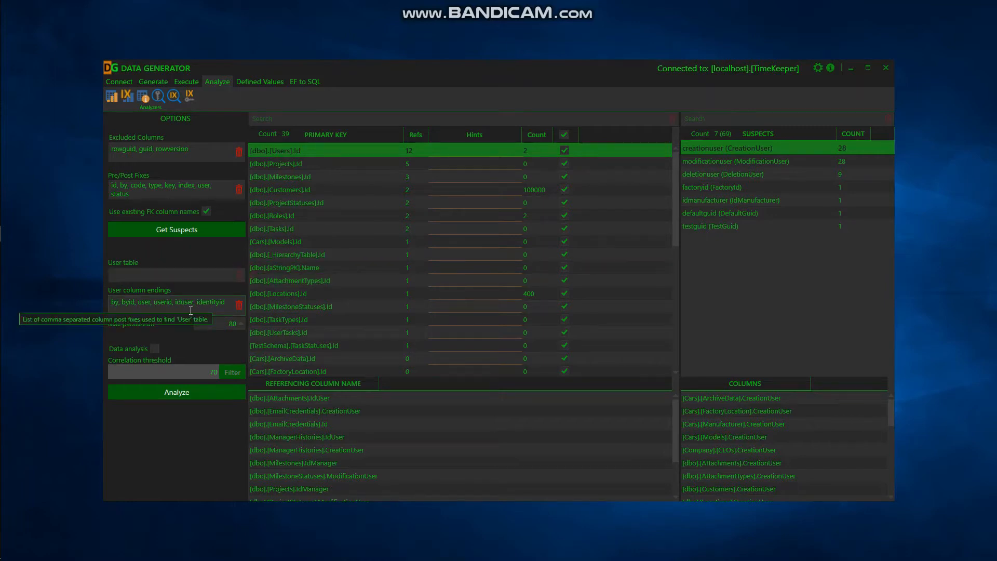
left_click(158, 348)
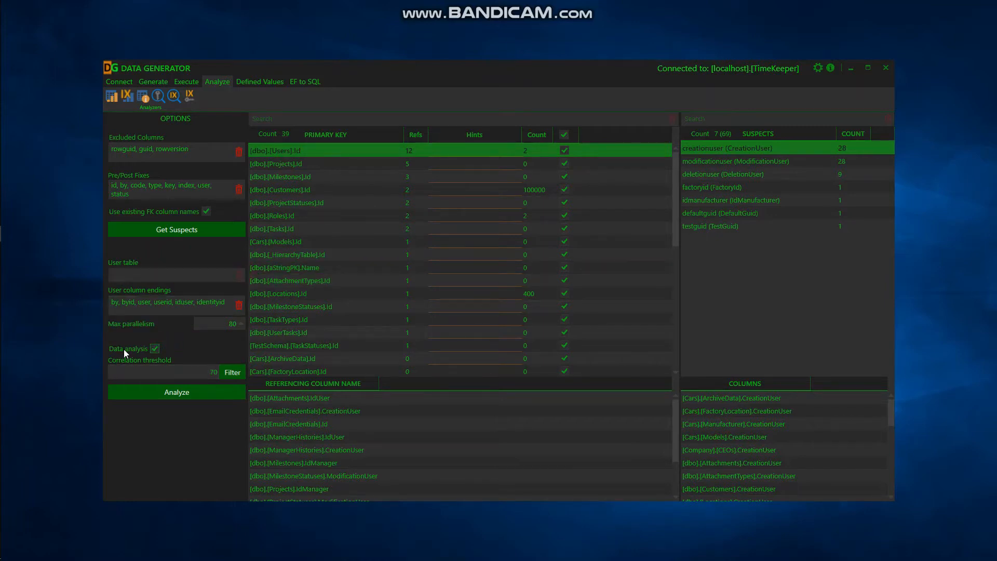
left_click(153, 347)
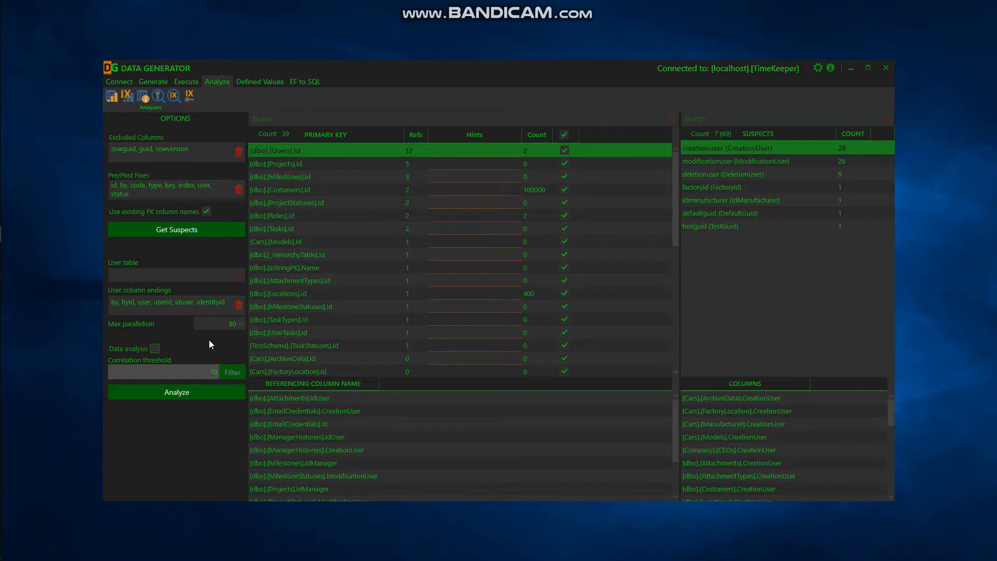
Run the foreign key analysis on the suspects and check the columns that were not matched.
left_click(222, 323)
left_click(162, 393)
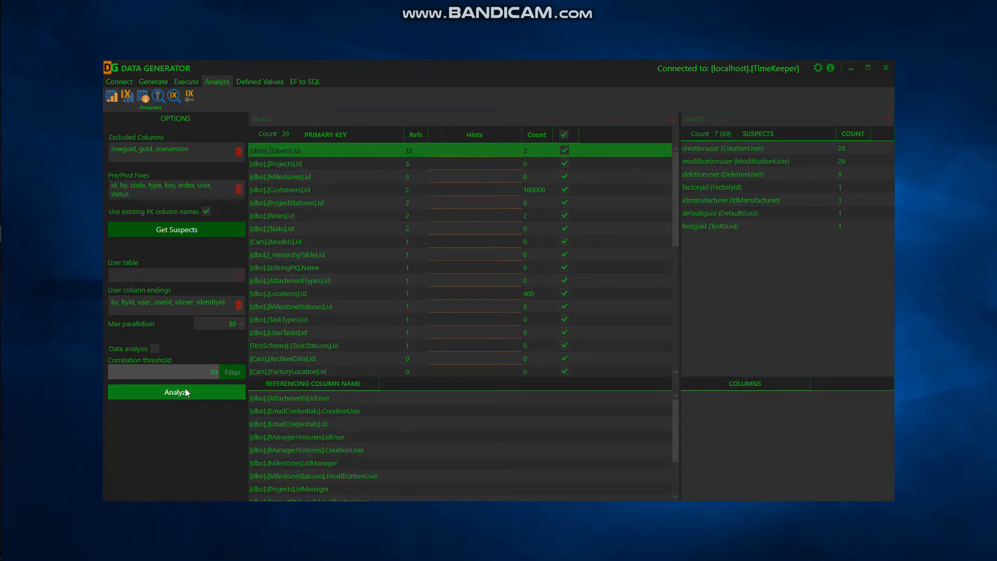
left_click(186, 392)
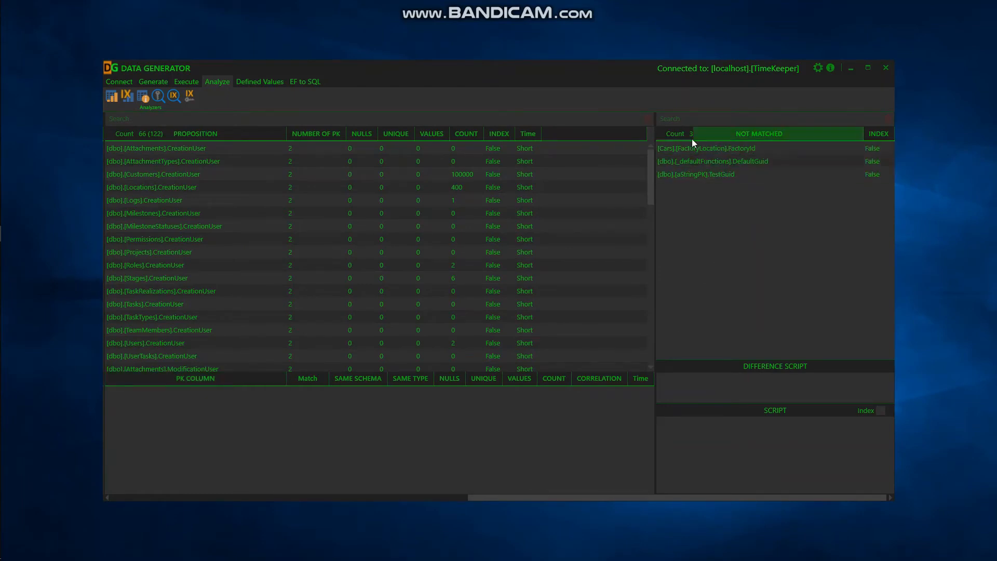
left_click(725, 152)
left_click(718, 173)
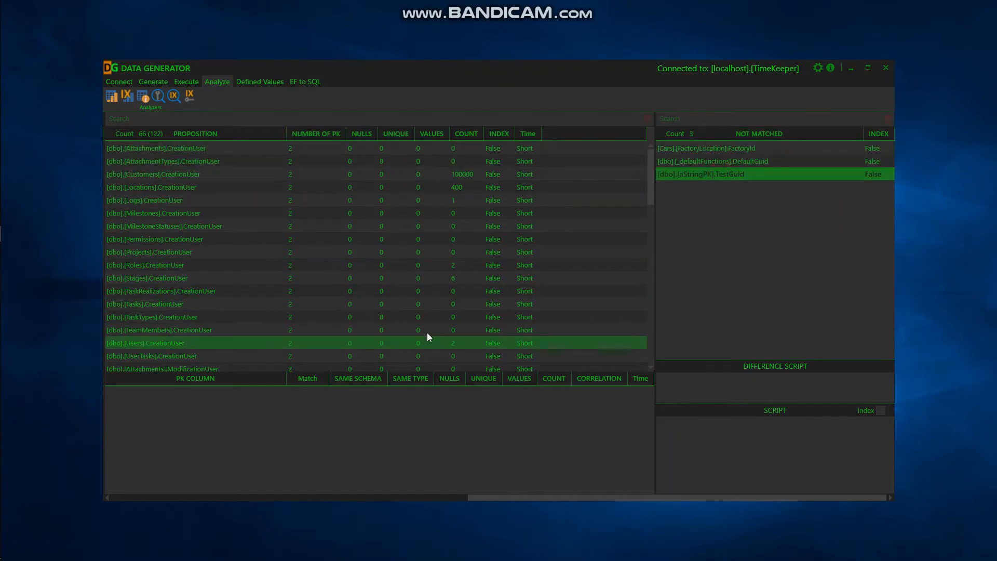
Review the difference and constraint scripts proposed for linking [dbo].[Attachments].CreationUser to [dbo].[Users].Id, including the index option.
left_click(209, 150)
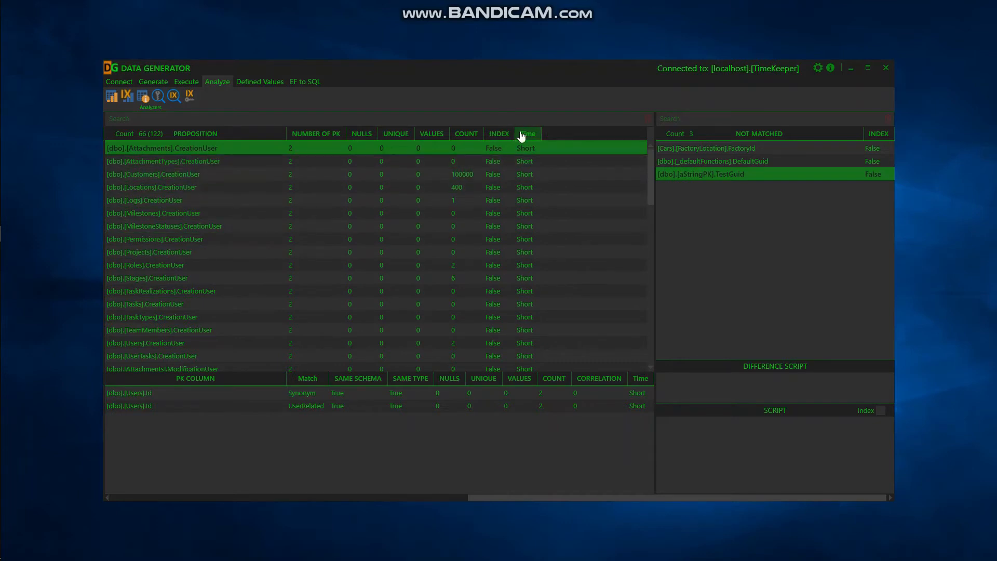
mouse_move(522, 144)
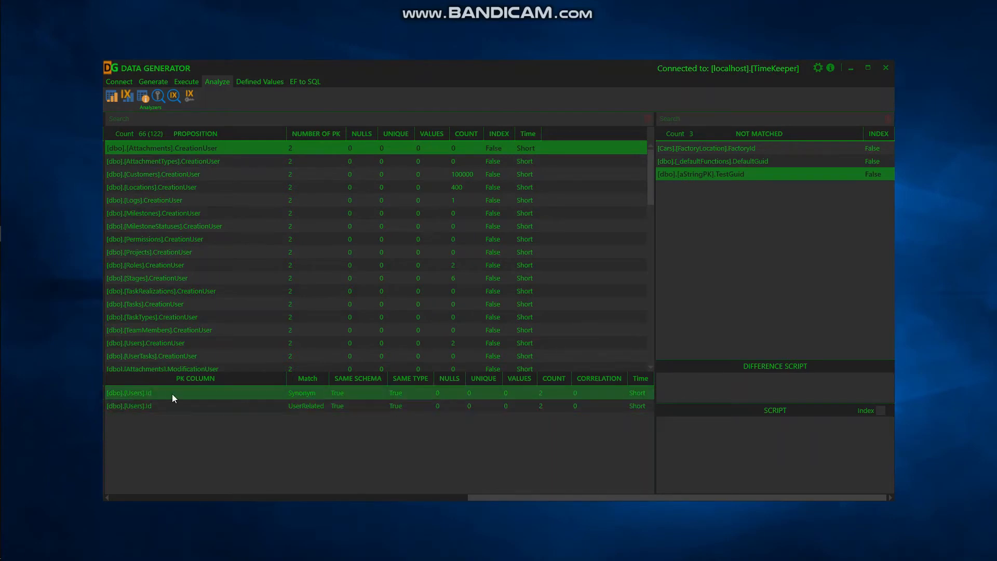
mouse_move(301, 383)
left_click(583, 395)
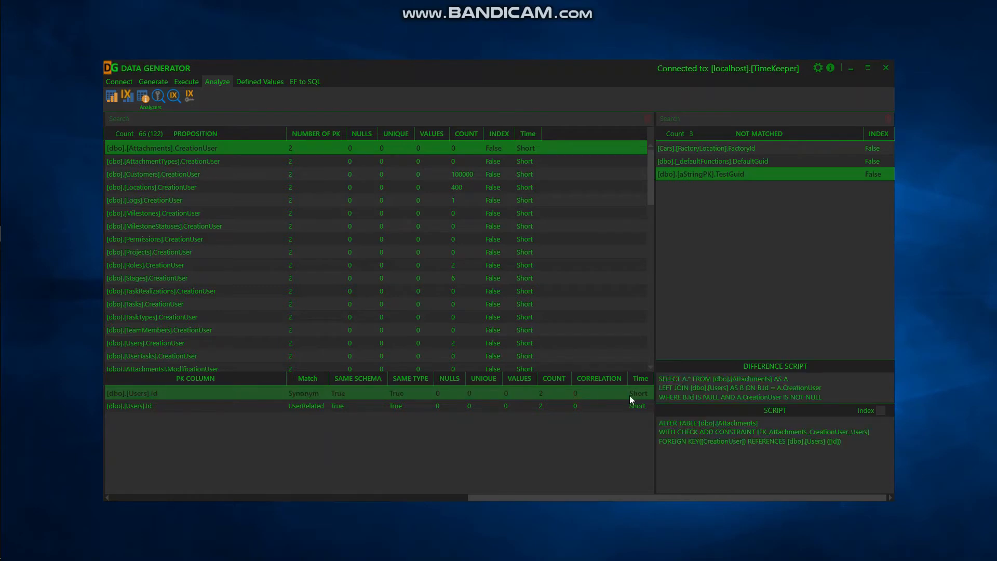
left_click_drag(826, 397, 660, 379)
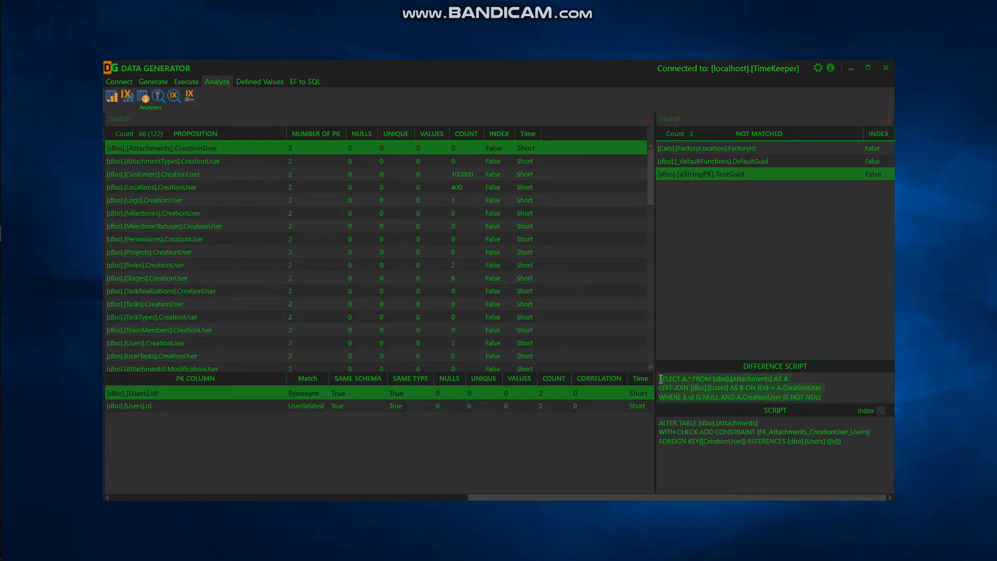
left_click(823, 384)
left_click_drag(852, 445, 659, 422)
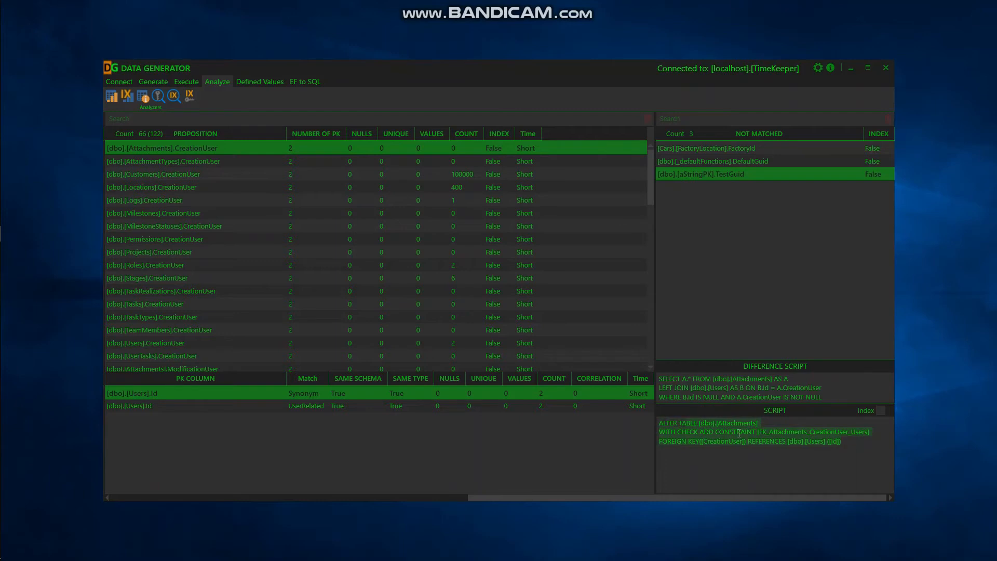
left_click(771, 440)
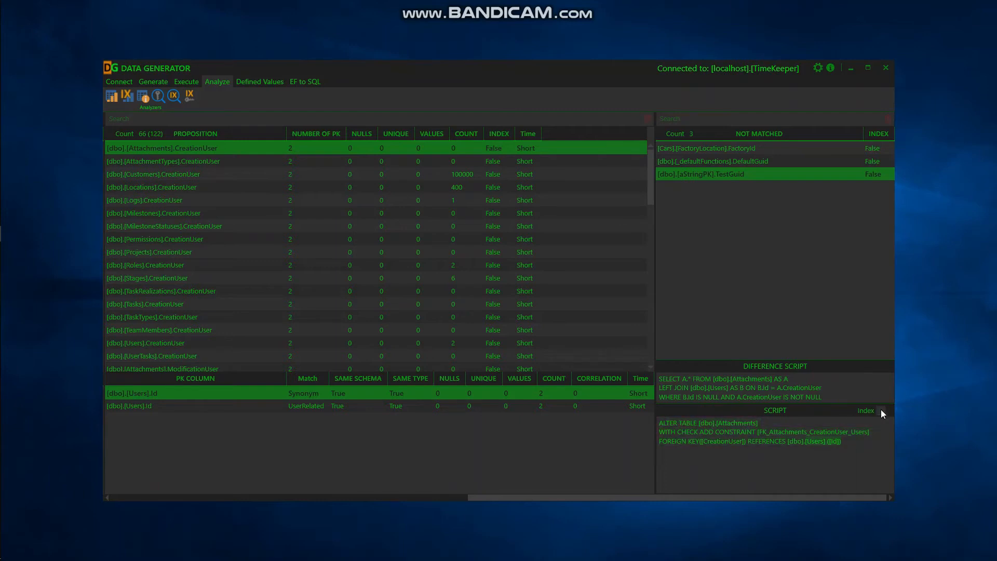
left_click(881, 410)
left_click(880, 410)
Add creationuser and modificationuser to the excluded columns, retrieve the suspects again and inspect the factoryid and testguid entries.
left_click_drag(615, 496, 566, 496)
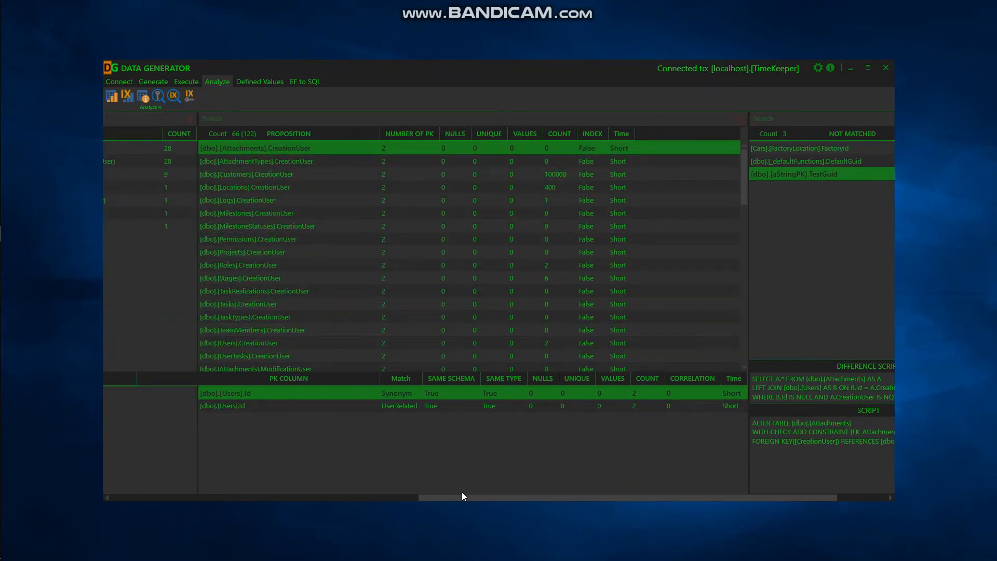
left_click_drag(459, 497, 127, 499)
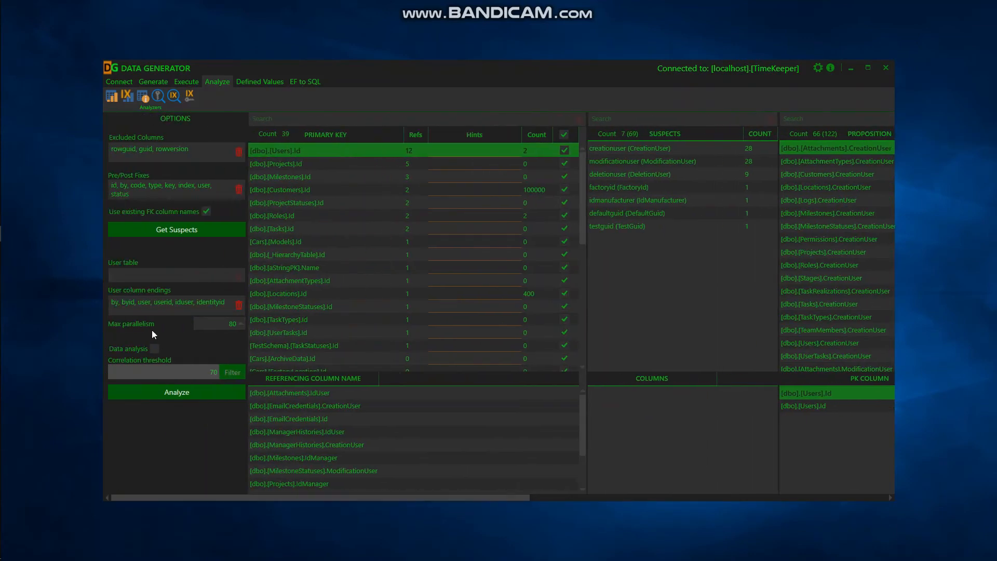
left_click(198, 154)
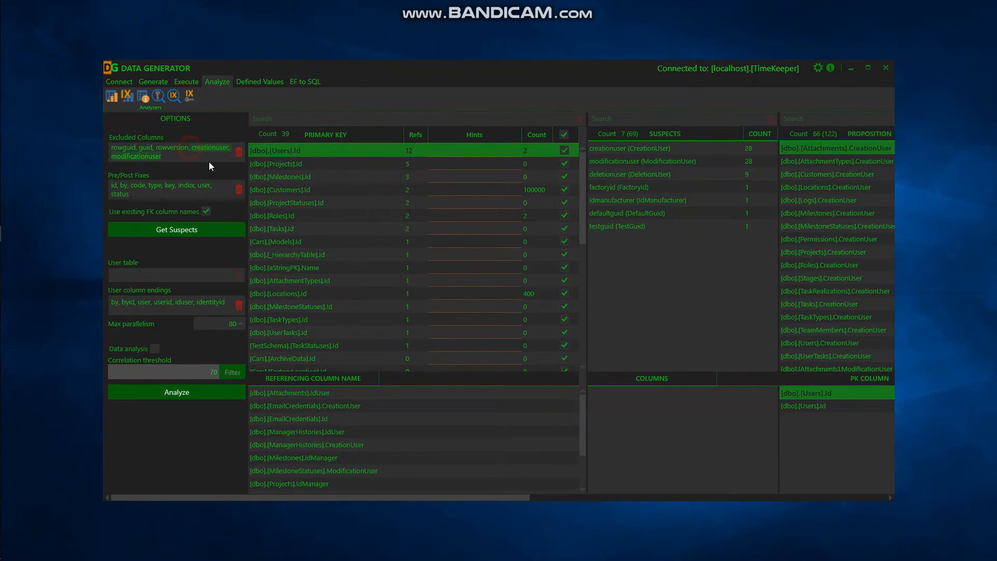
left_click(179, 230)
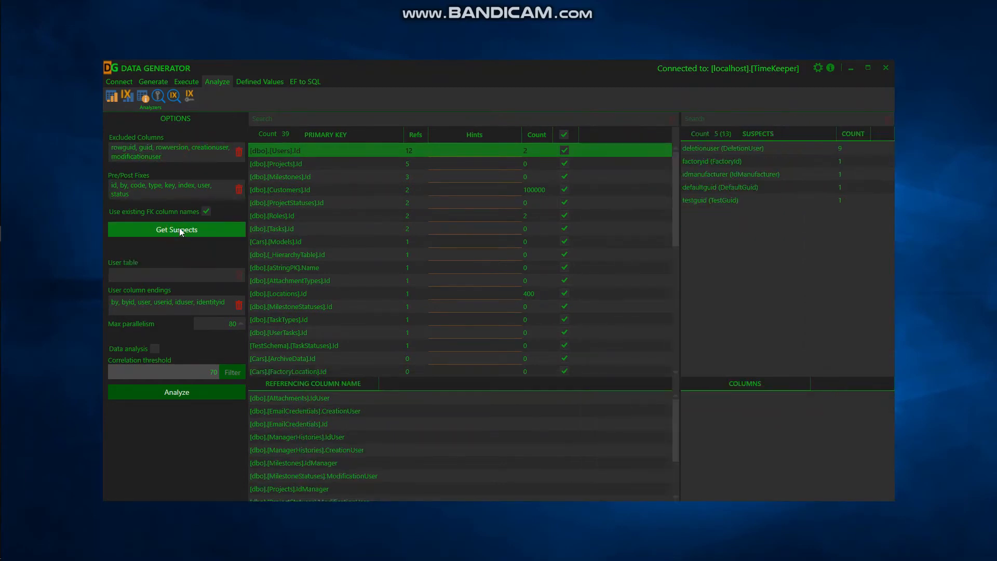
left_click(719, 161)
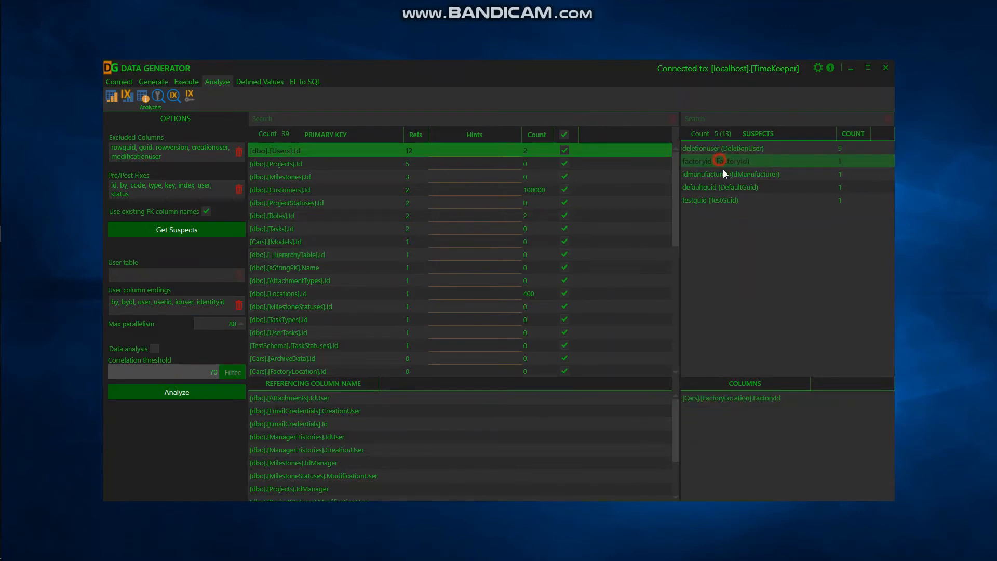
left_click(726, 198)
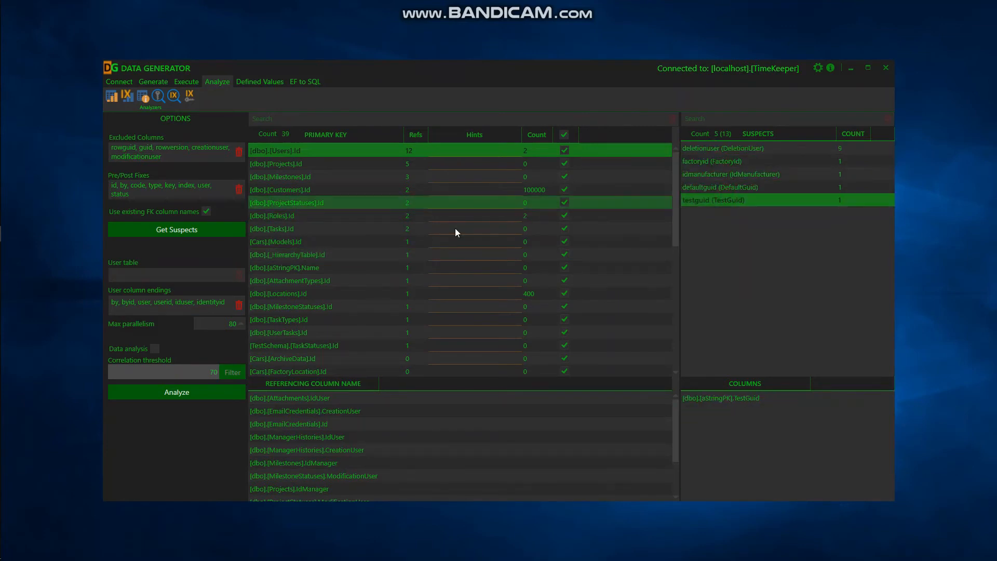
Rerun the foreign key analysis and review the scripts proposed for linking [Cars].[Models].IdManufacturer to [Cars].[Manufacturer].Id.
left_click(172, 392)
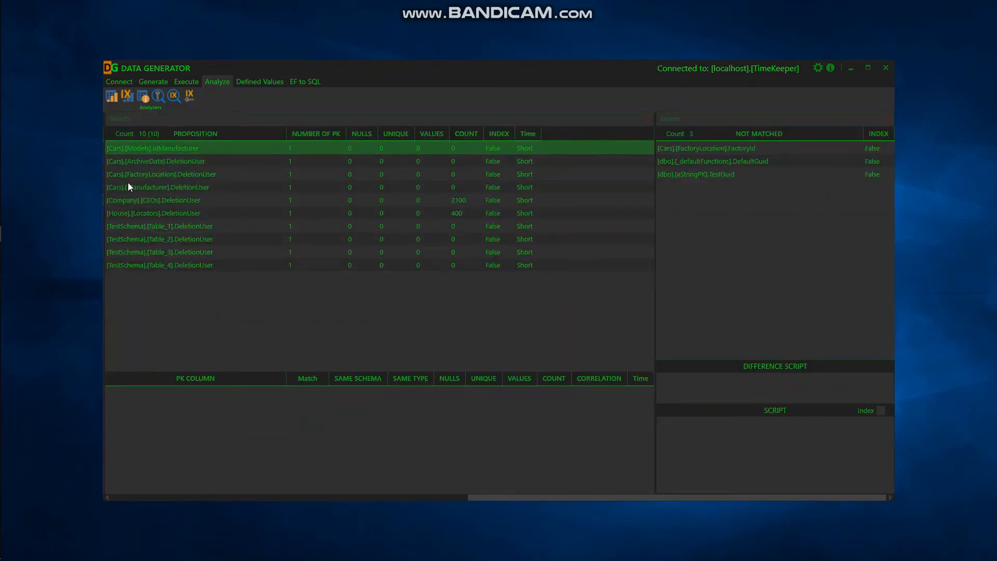
left_click(176, 147)
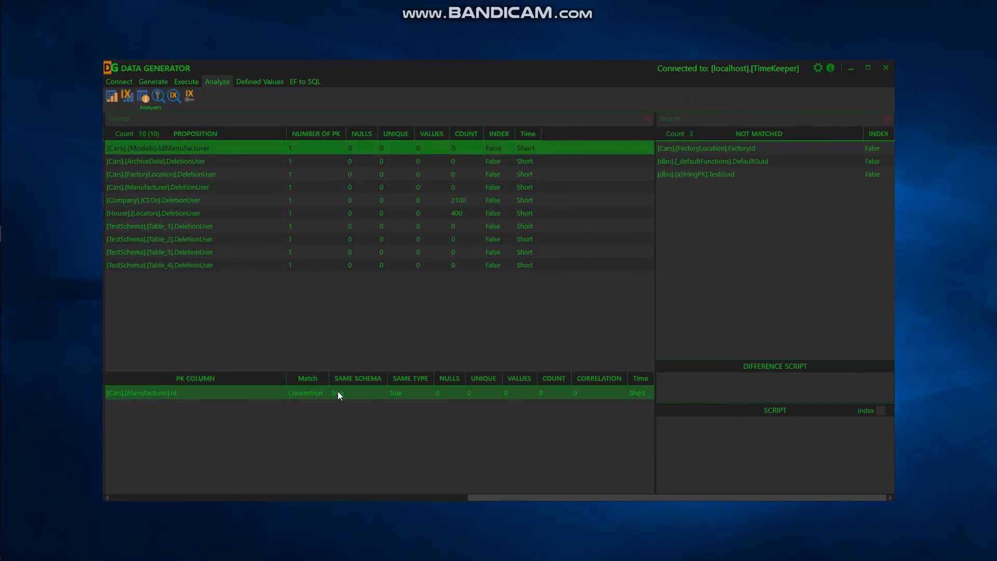
left_click(203, 393)
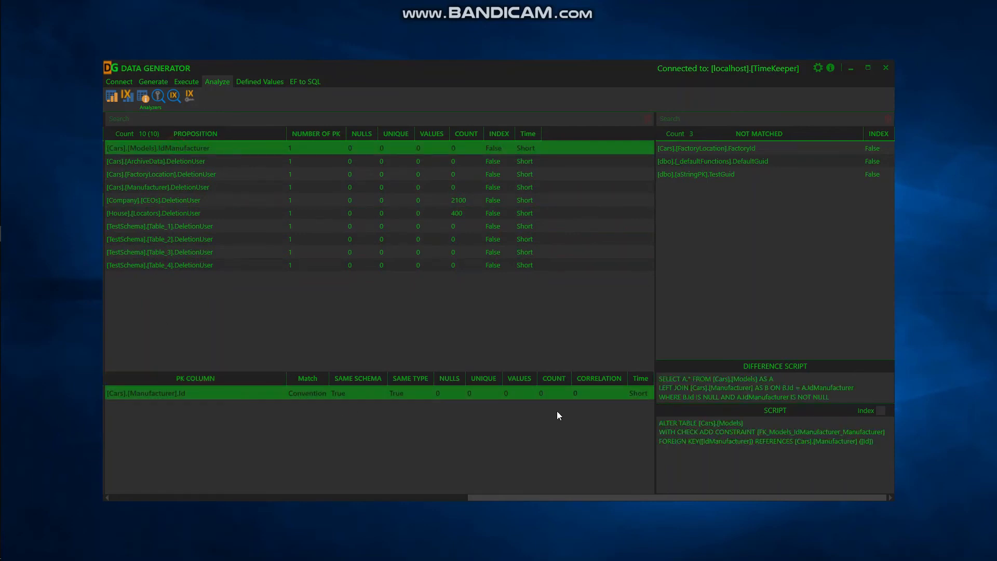
left_click_drag(878, 442, 652, 425)
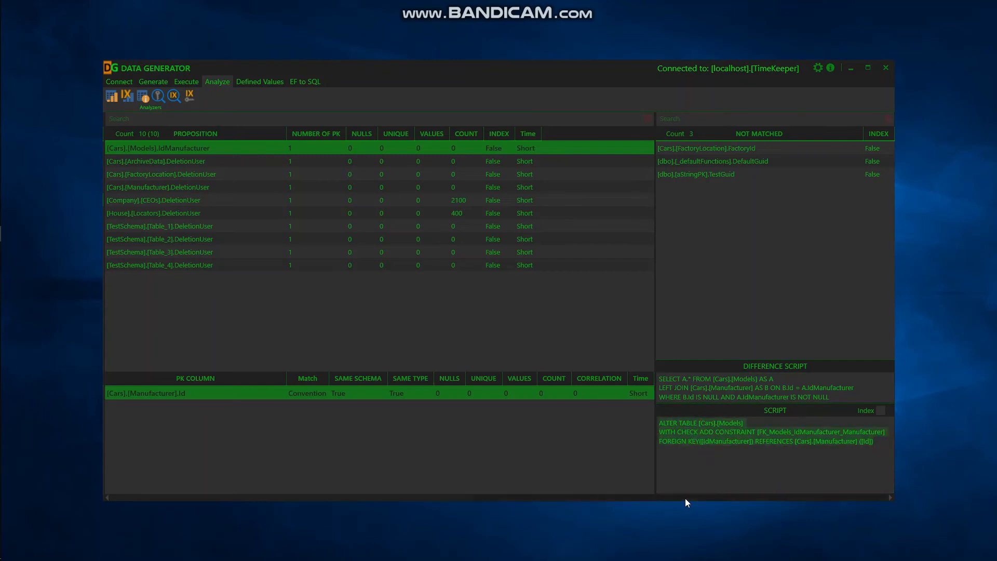
Return to the analysis options and review the excluded columns.
left_click_drag(685, 496, 253, 513)
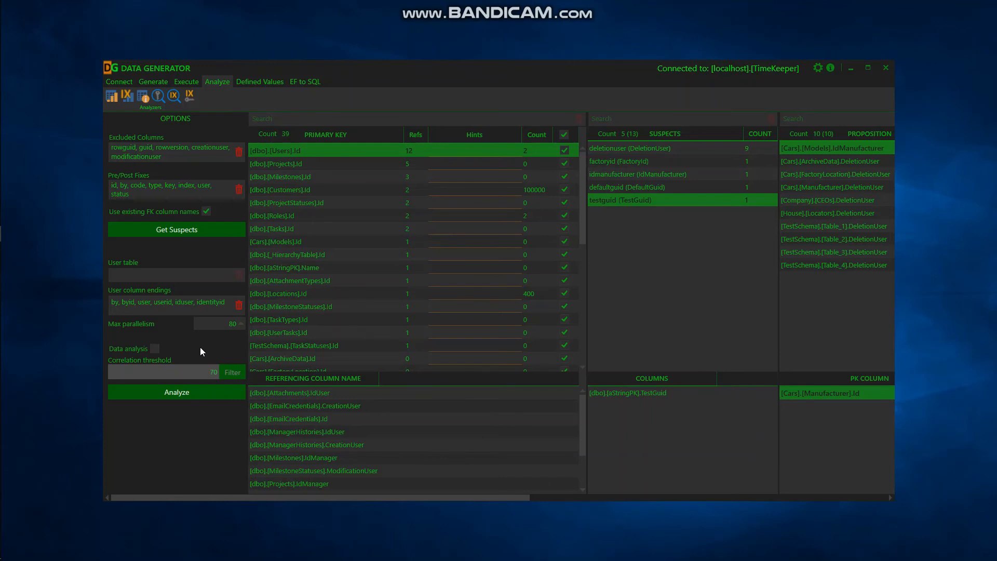
left_click_drag(180, 158, 97, 147)
left_click(185, 154)
left_click(148, 400)
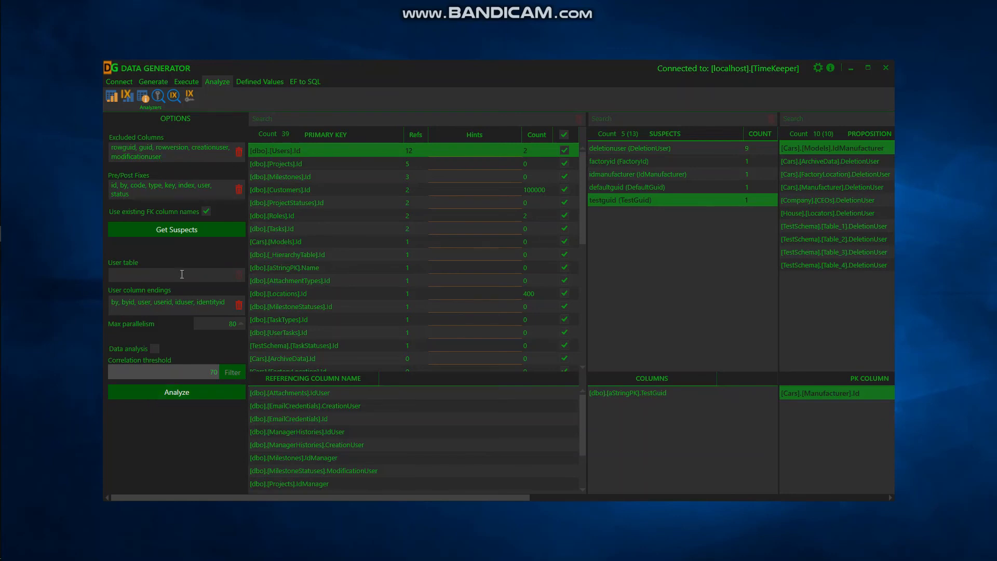